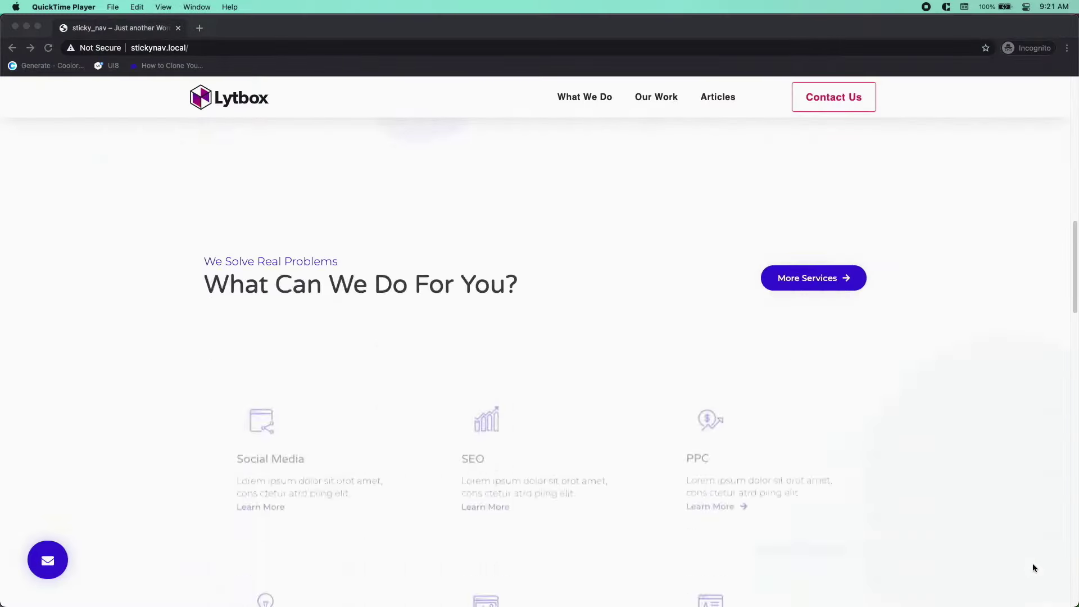
# Step: Scroll the sticky_nav front page down and up to inspect the header
pyautogui.scroll(10, 1033, 563)
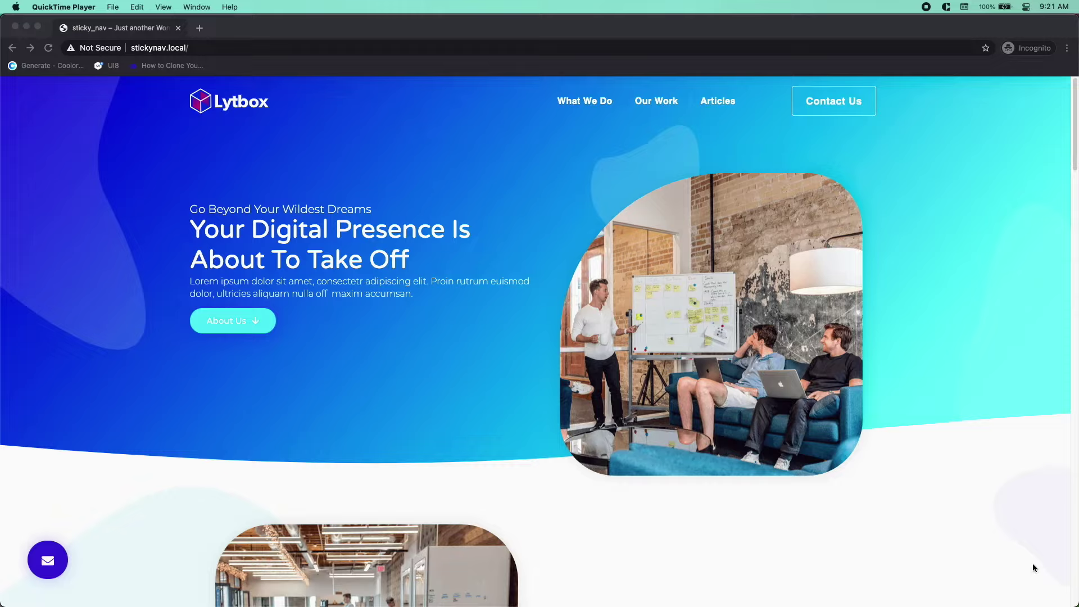
pyautogui.scroll(-8, 1033, 563)
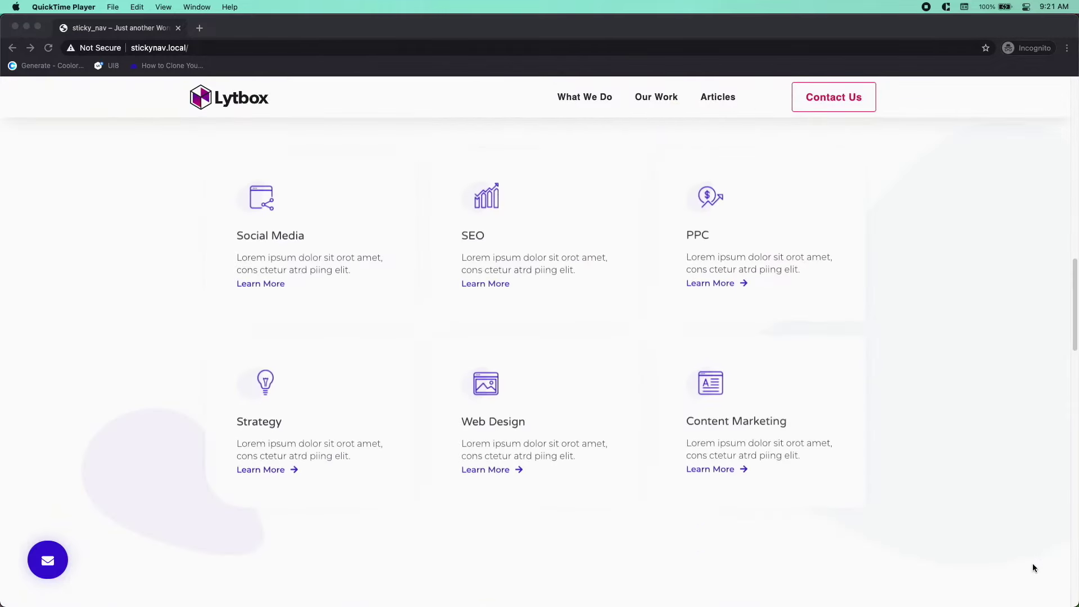
pyautogui.scroll(8, 1032, 563)
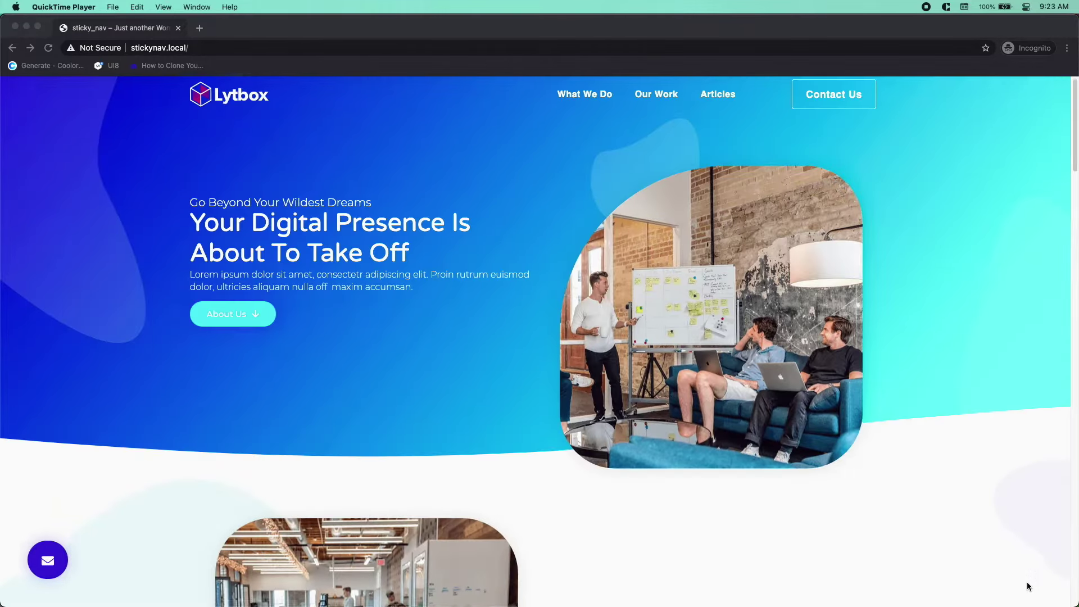
pyautogui.scroll(-4, 1027, 585)
pyautogui.scroll(-1, 1026, 585)
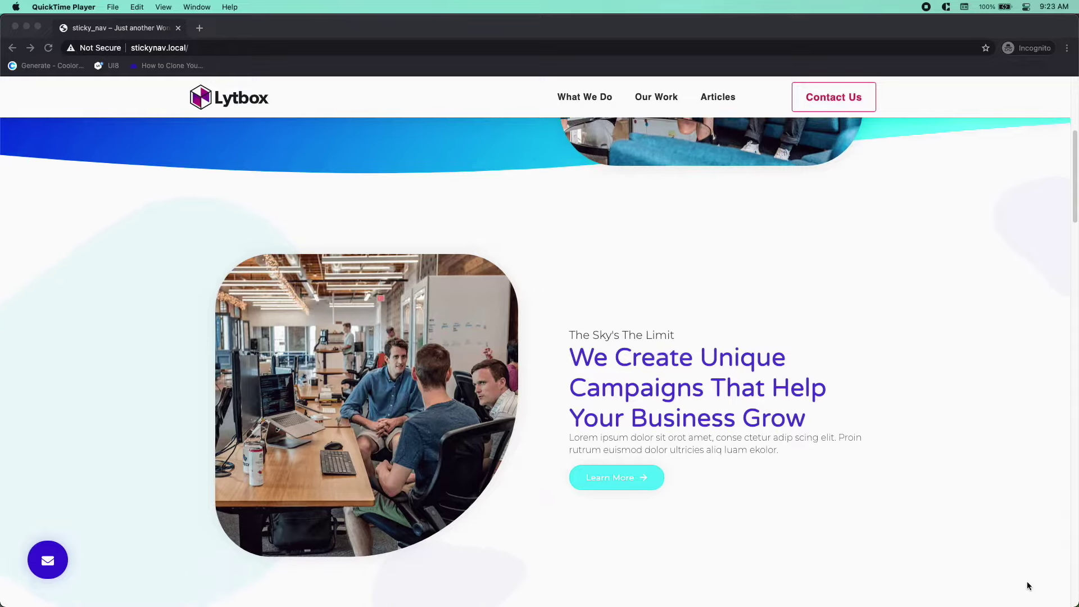
pyautogui.scroll(5, 1026, 586)
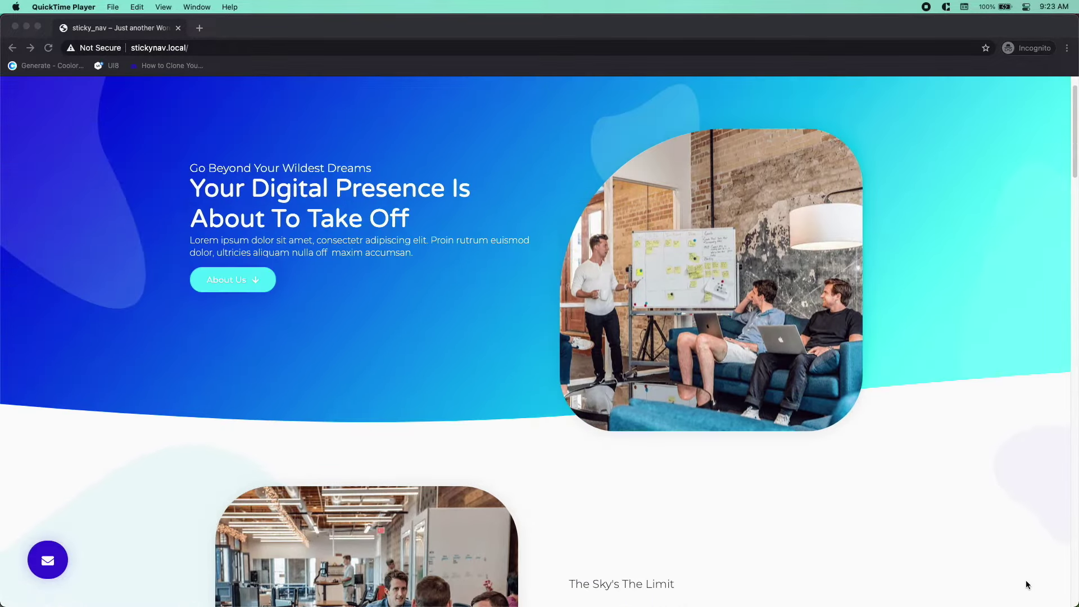
pyautogui.scroll(-5, 1027, 585)
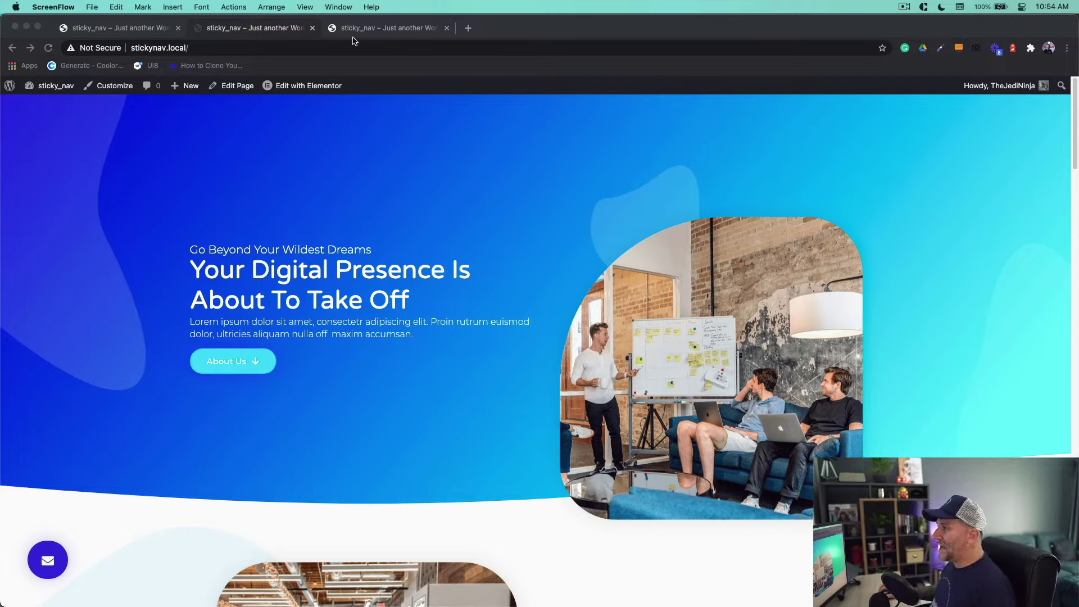
# Step: Look over the third sticky_nav tab, then move to the second one
pyautogui.click(381, 29)
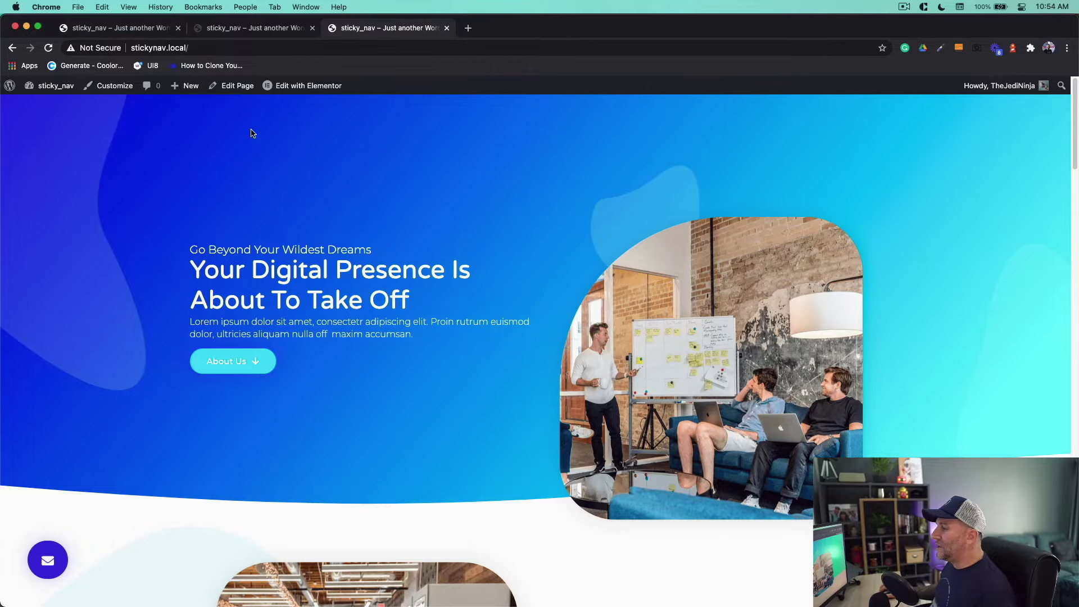
pyautogui.scroll(-10, 532, 349)
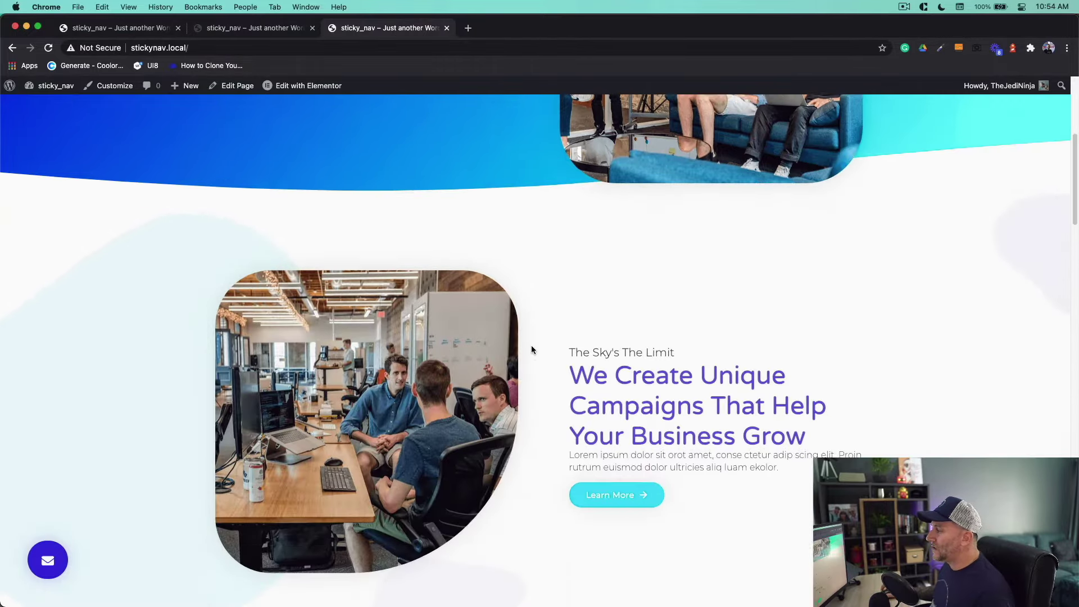
pyautogui.scroll(10, 528, 341)
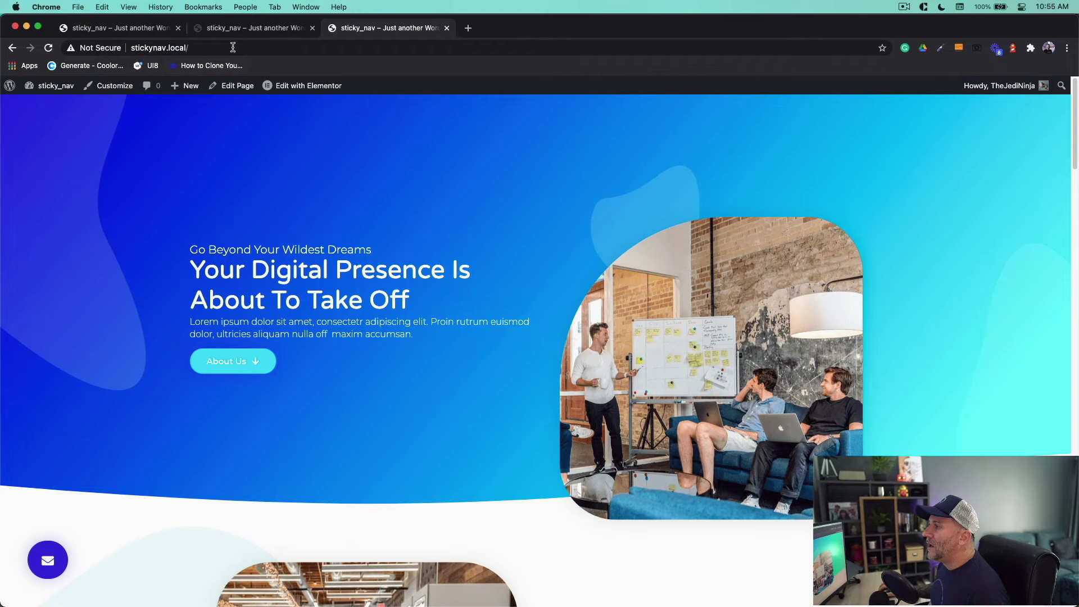
pyautogui.click(259, 28)
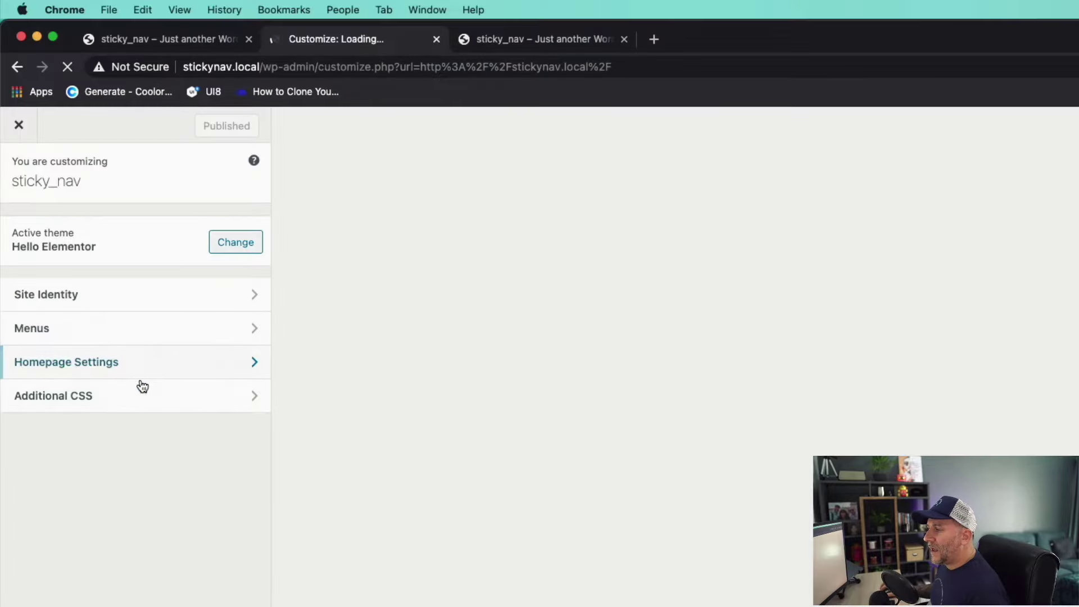
# Step: Open the Customizer's empty Additional CSS section
pyautogui.click(122, 401)
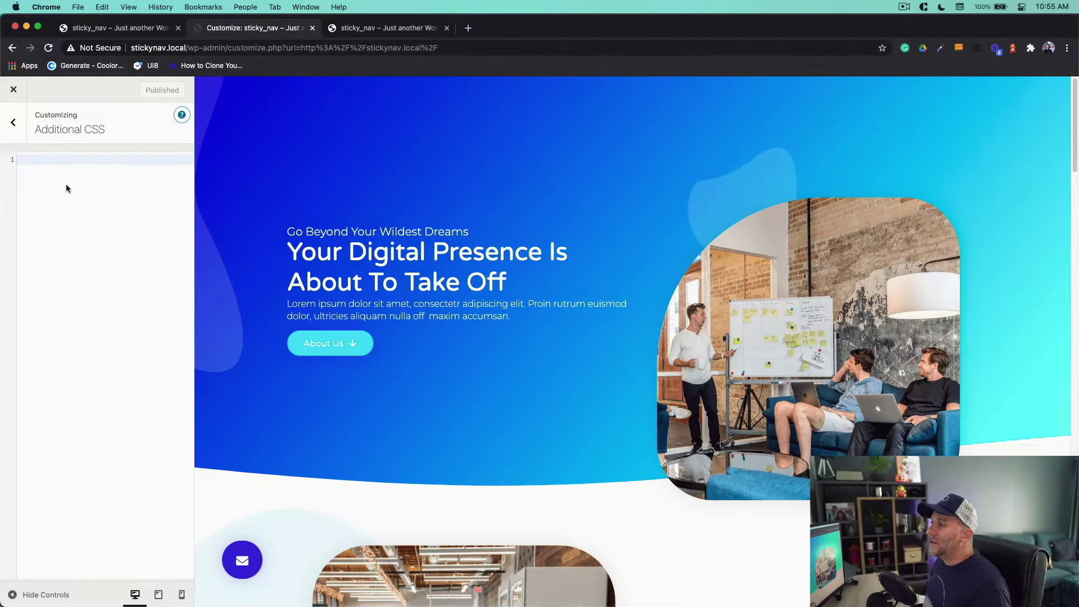
# Step: Back on the front-page tab, go to Templates > Theme Builder
pyautogui.click(99, 28)
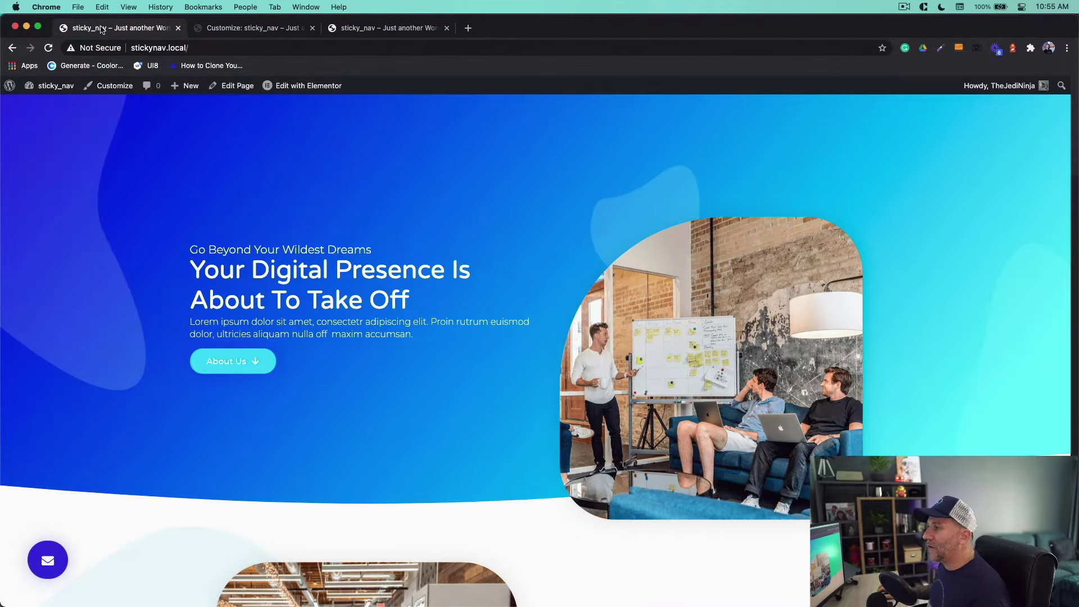
pyautogui.moveTo(55, 90)
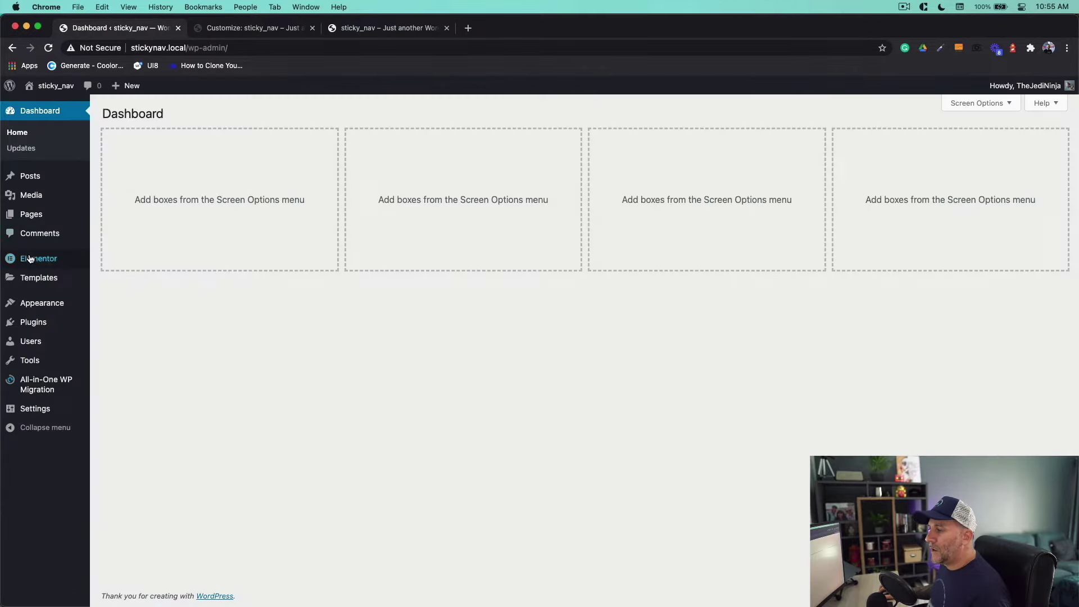
pyautogui.moveTo(32, 276)
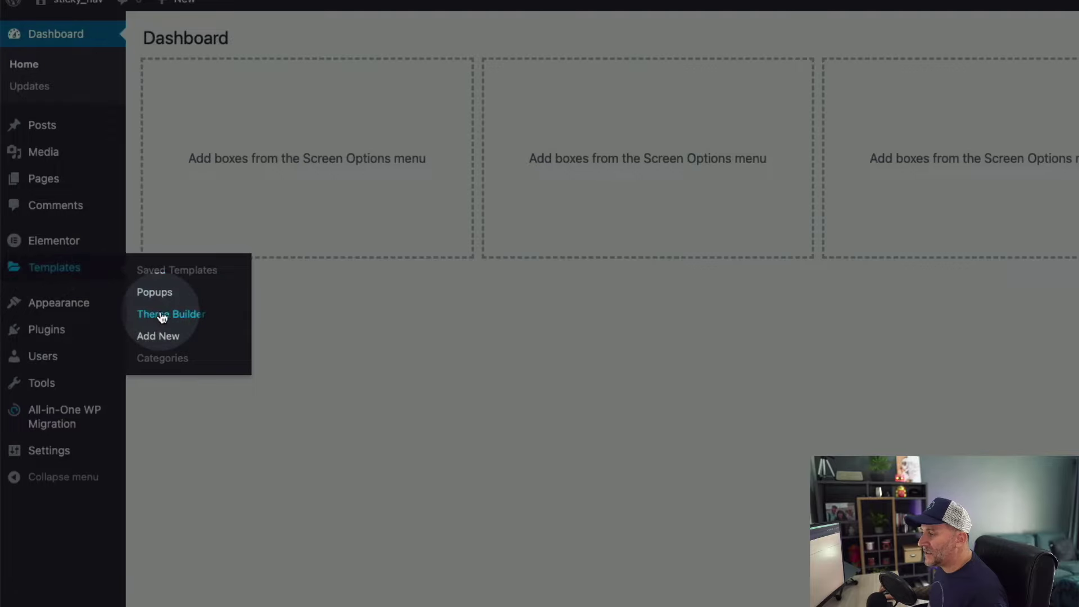
pyautogui.click(161, 316)
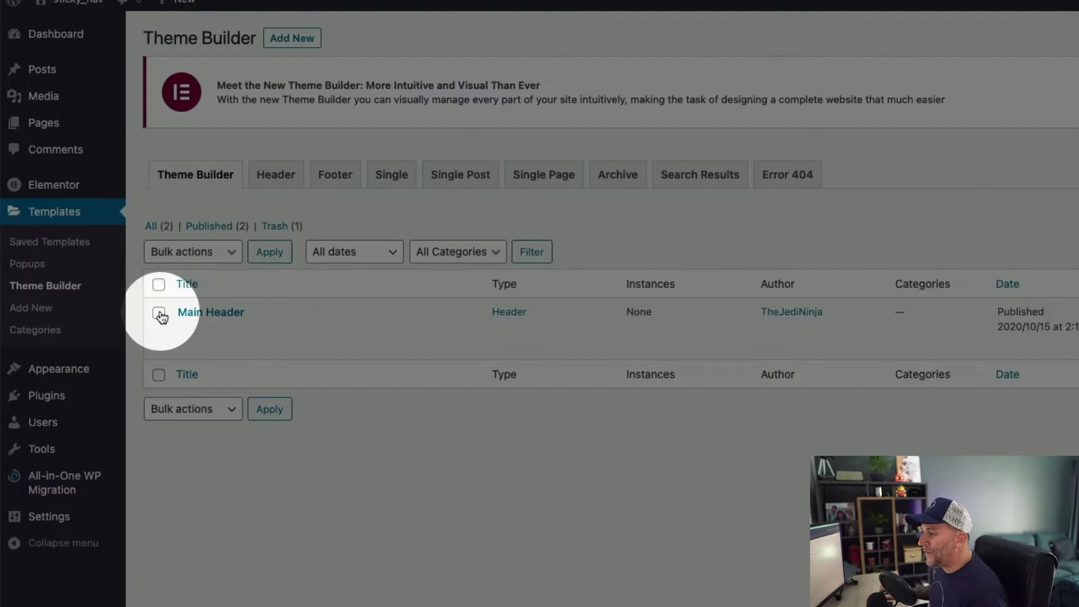
# Step: Create a new Header template named 'Switching Headers'
pyautogui.click(295, 40)
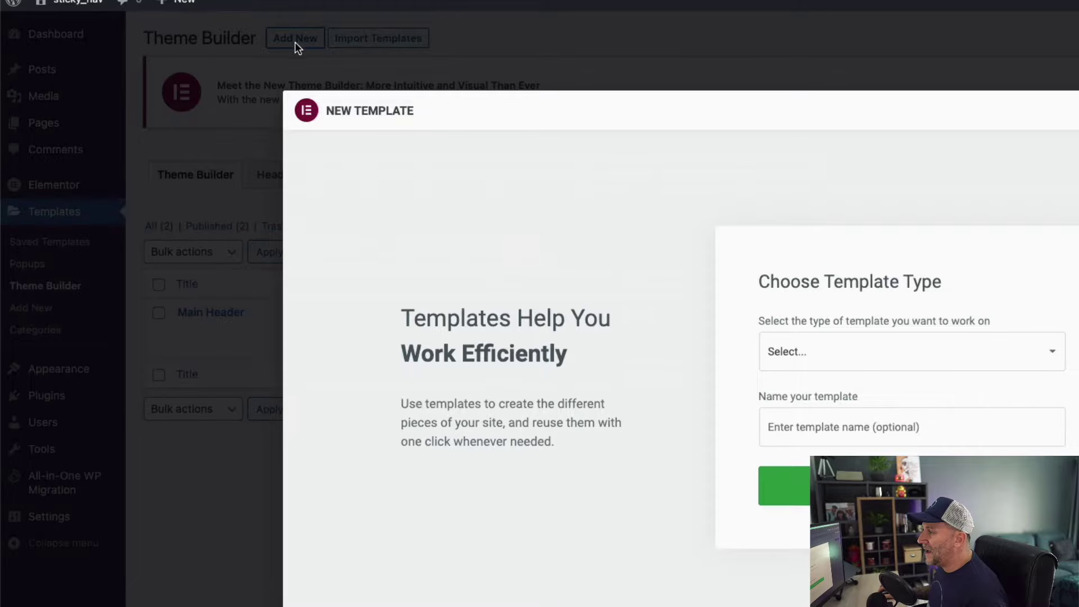
pyautogui.click(847, 366)
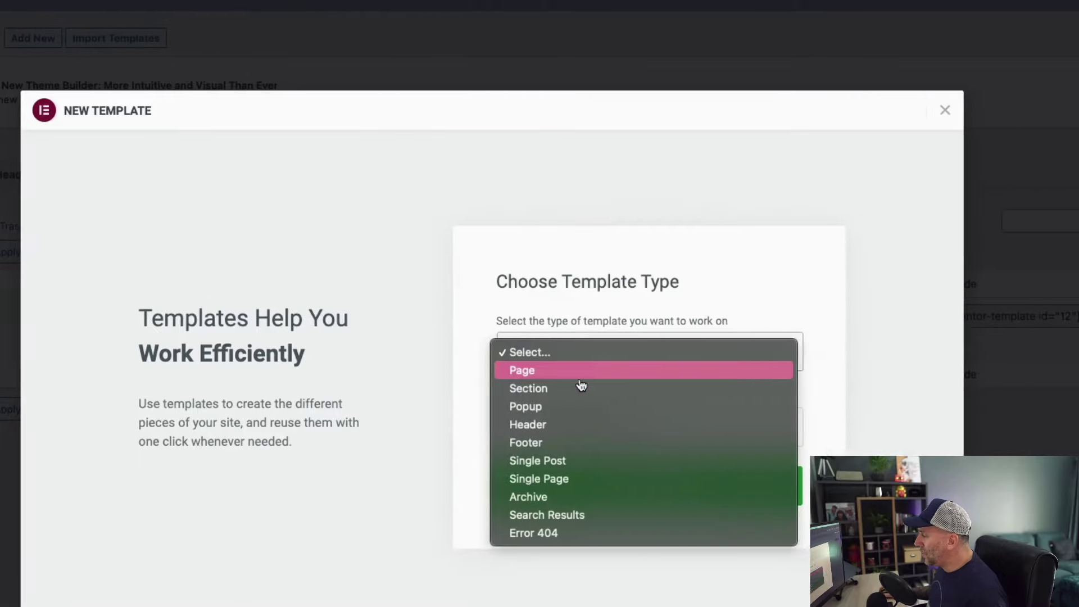
pyautogui.click(565, 424)
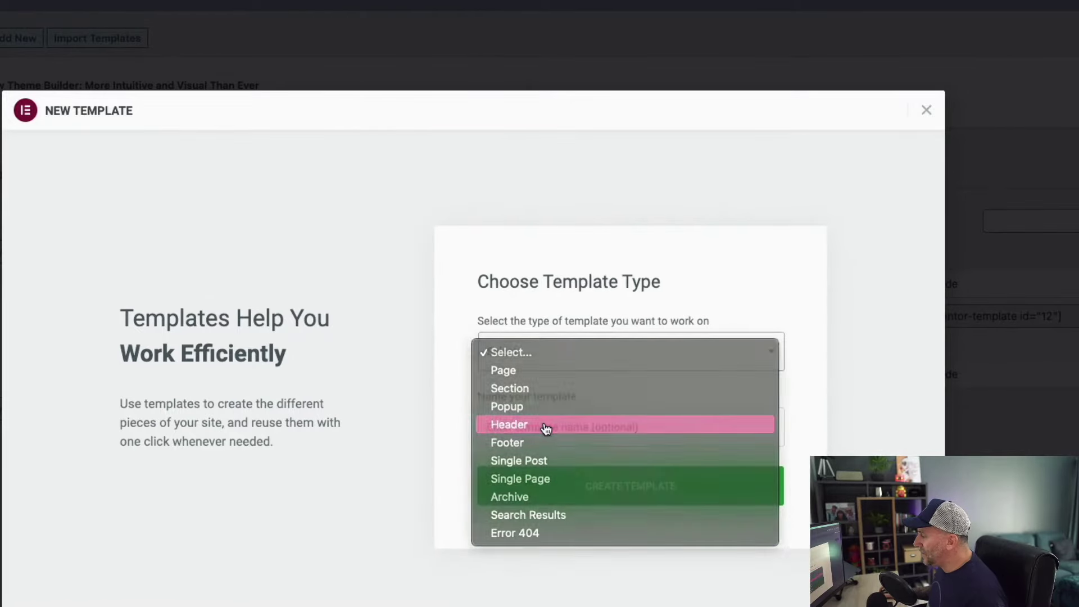
pyautogui.click(554, 425)
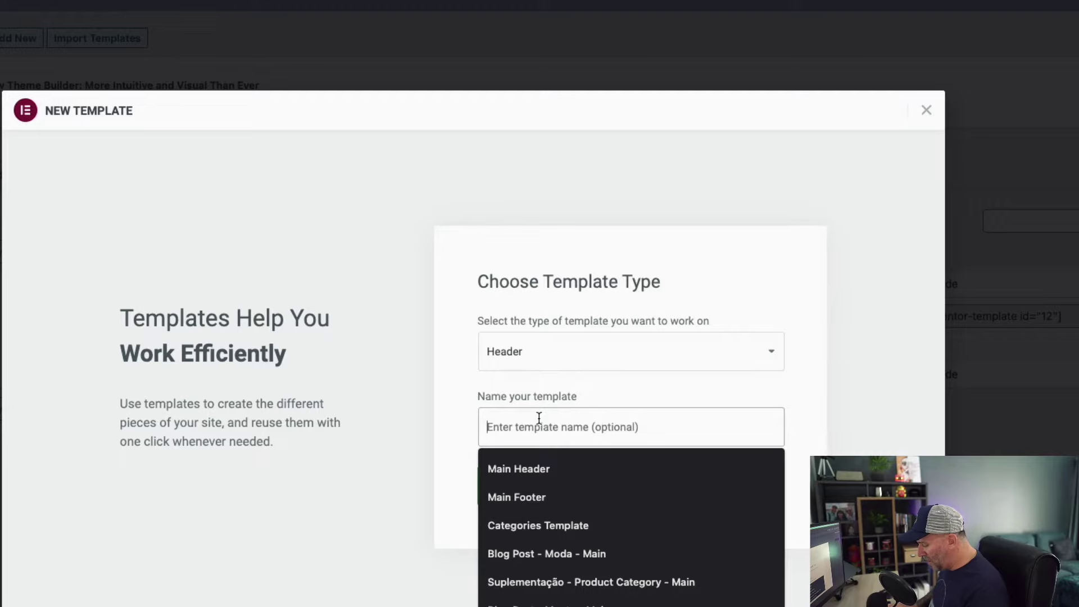
pyautogui.write('Swithc')
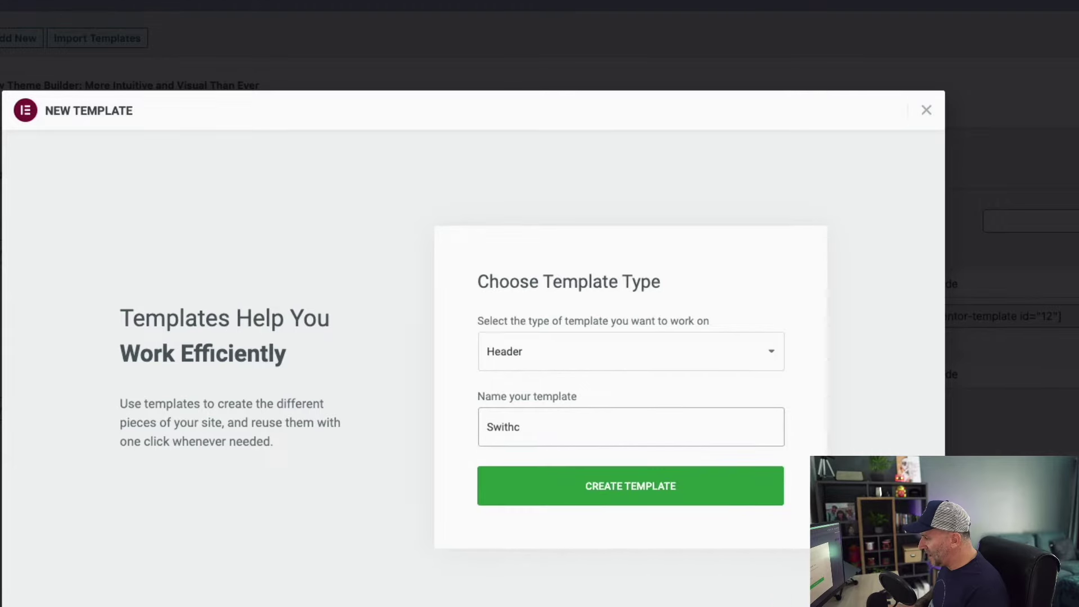
pyautogui.press('BackSpace')
pyautogui.press('BackSpace')
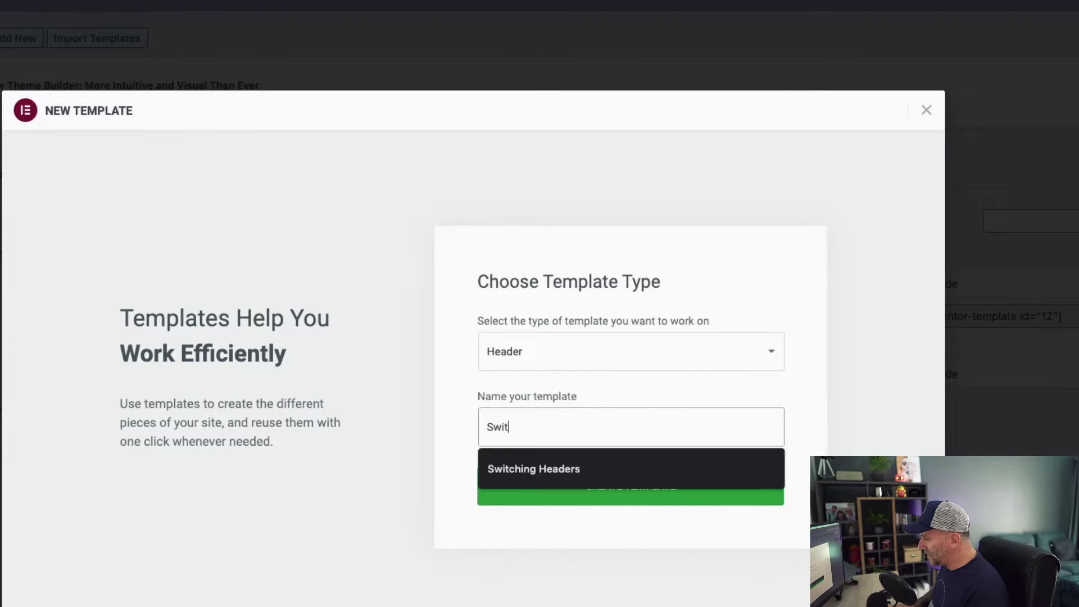
pyautogui.click(543, 466)
pyautogui.click(640, 485)
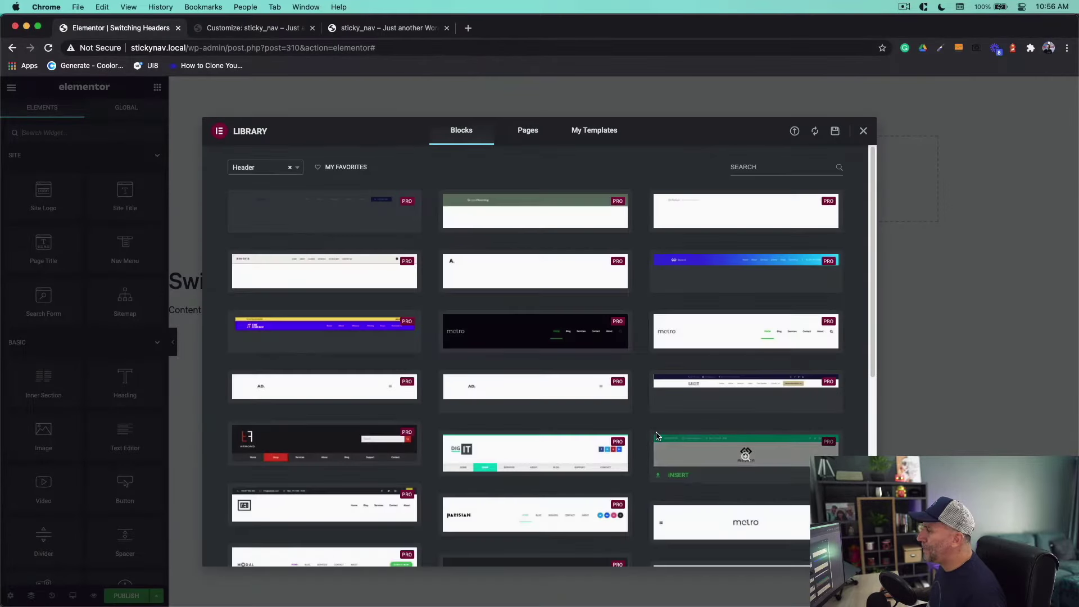
# Step: Close the block library and Navigator, and put the logo image in the first column
pyautogui.moveTo(725, 394)
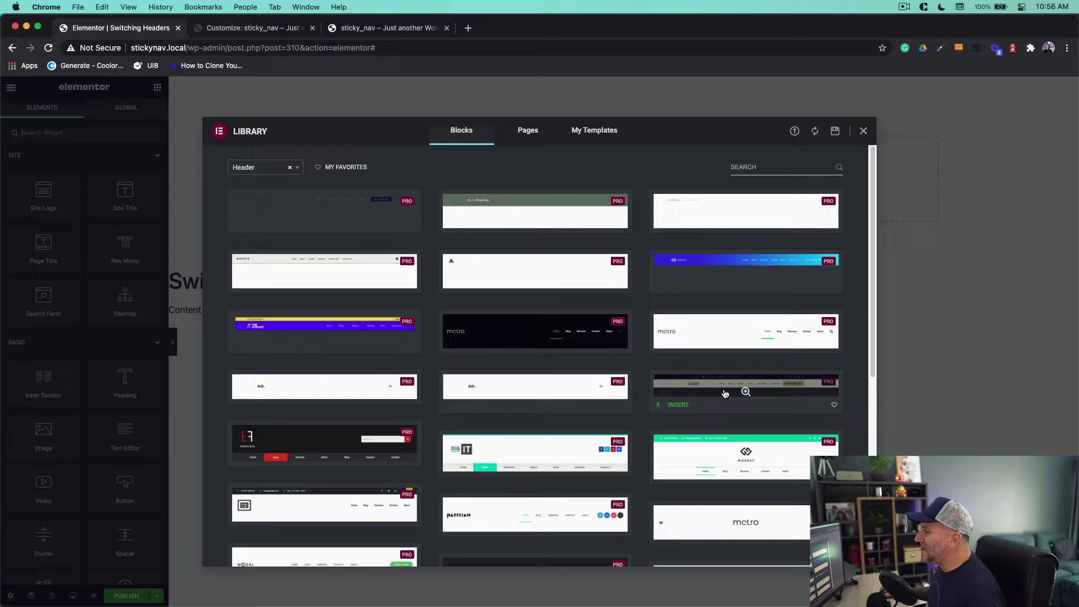
pyautogui.click(862, 131)
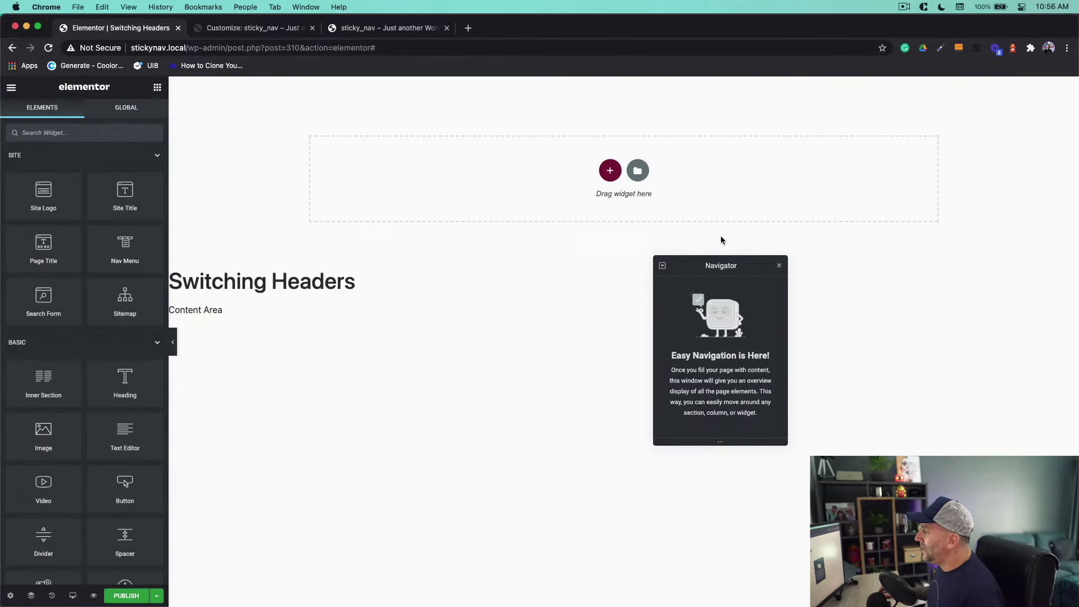
pyautogui.click(779, 268)
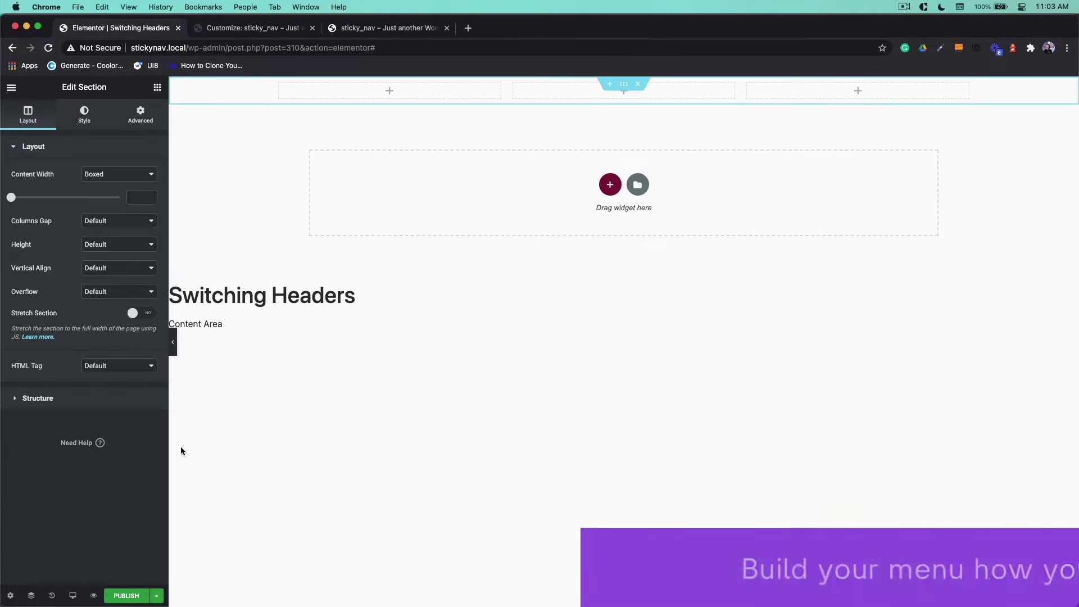
pyautogui.click(158, 87)
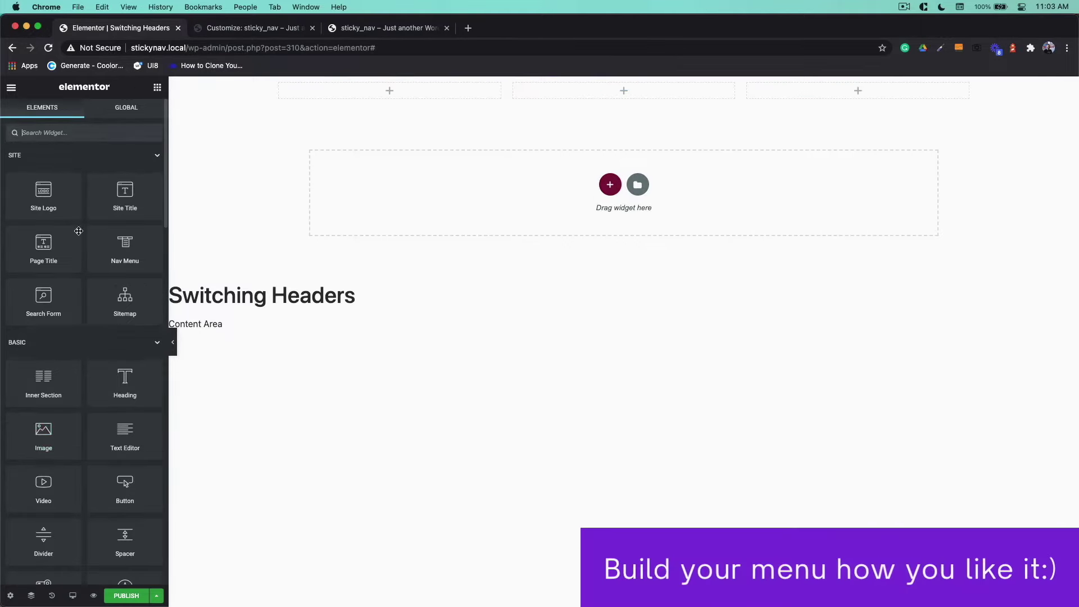
pyautogui.moveTo(43, 433); pyautogui.dragTo(389, 90)
pyautogui.click(85, 204)
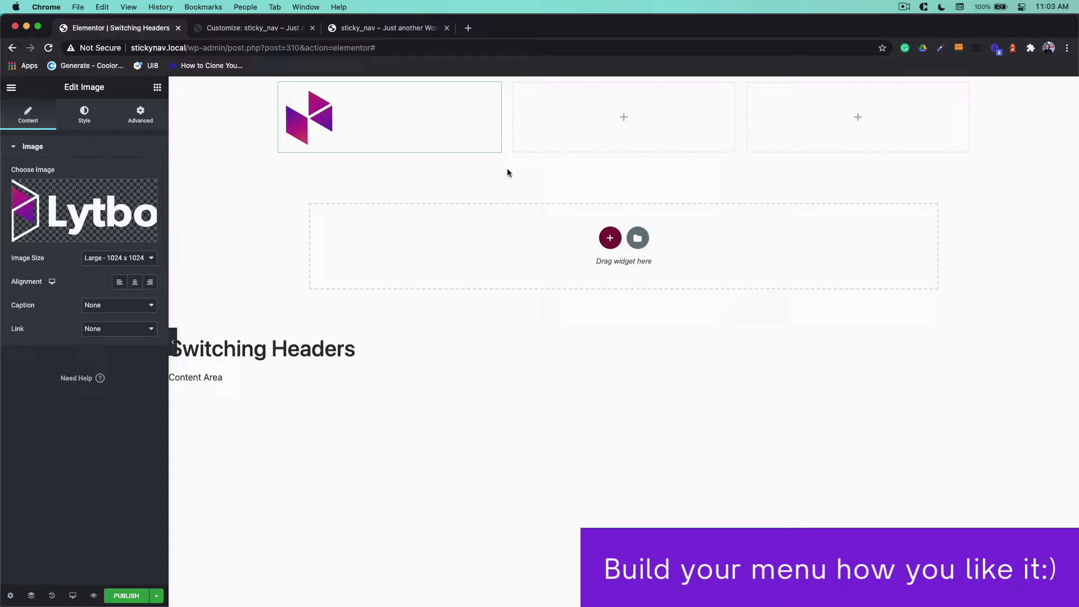
# Step: Paste the copied style onto the logo and the menu icon list into the middle column
pyautogui.rightClick(500, 99)
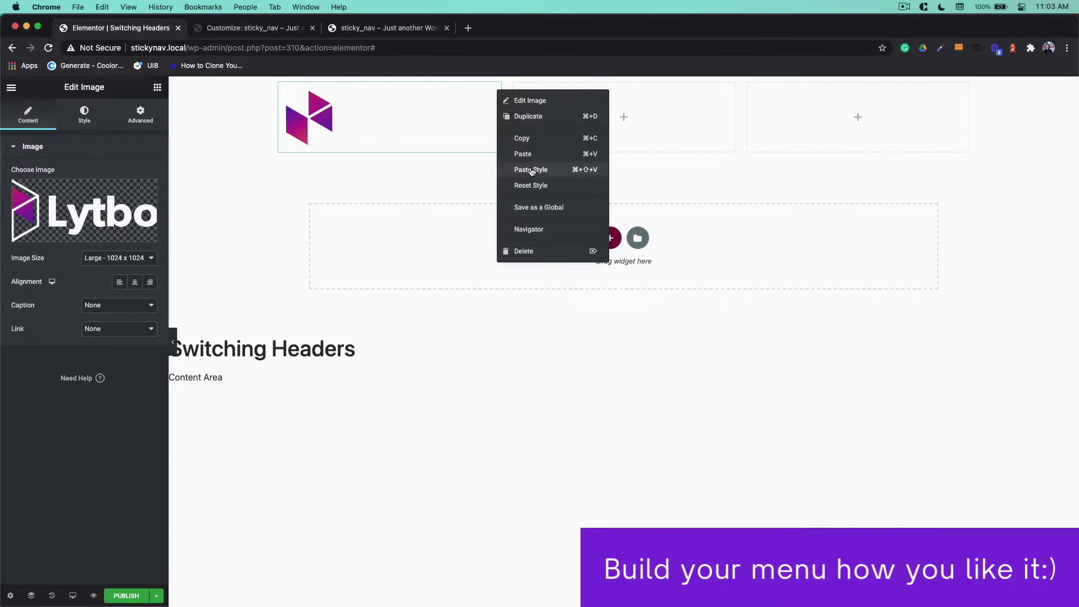
pyautogui.click(539, 168)
pyautogui.rightClick(624, 97)
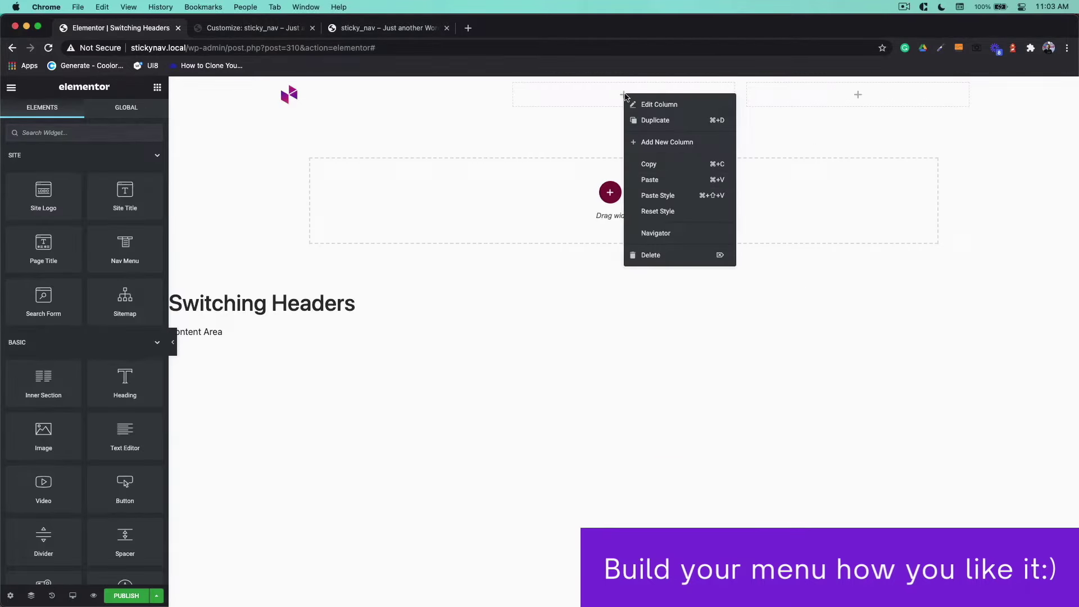
pyautogui.click(640, 178)
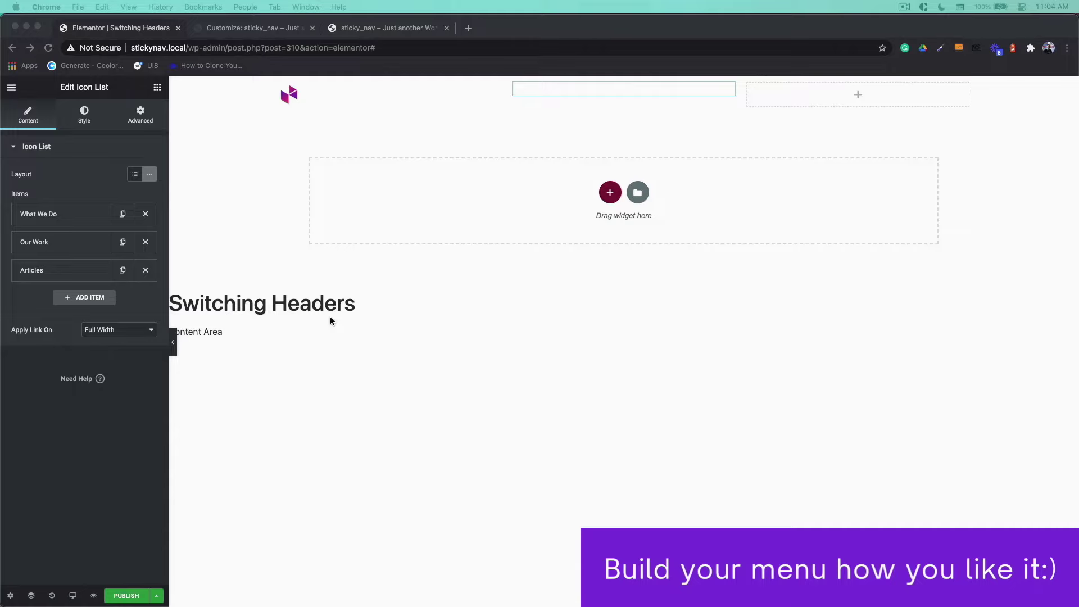
pyautogui.click(141, 115)
pyautogui.click(157, 88)
# Step: Add a Button to the third header column, then delete it
pyautogui.moveTo(128, 500); pyautogui.dragTo(858, 96)
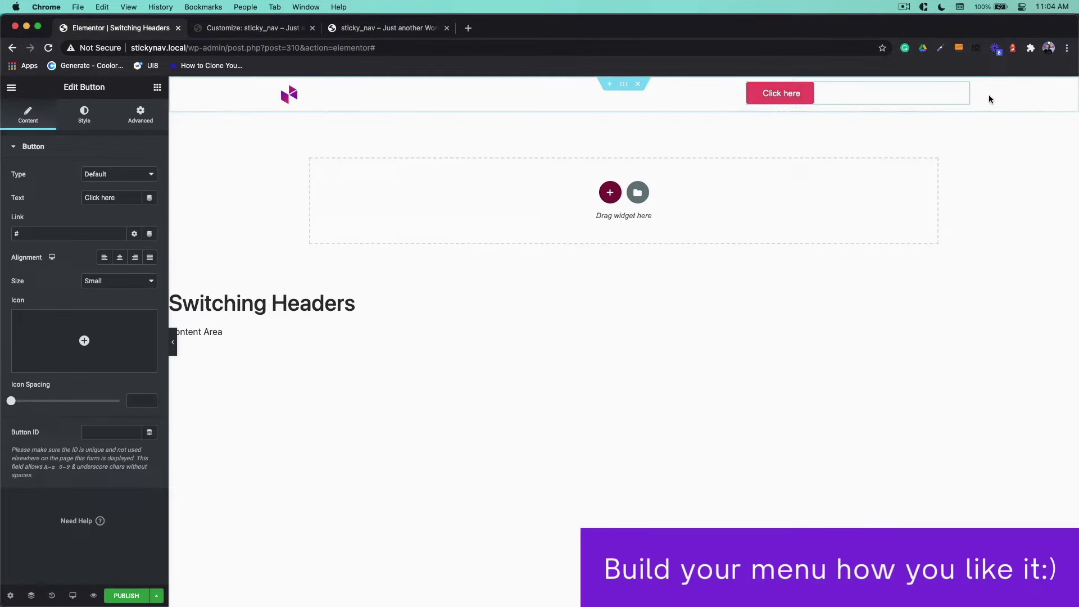
pyautogui.rightClick(988, 99)
pyautogui.click(980, 247)
# Step: Review the header columns' vertical alignment settings without changing them
pyautogui.click(283, 88)
pyautogui.click(519, 87)
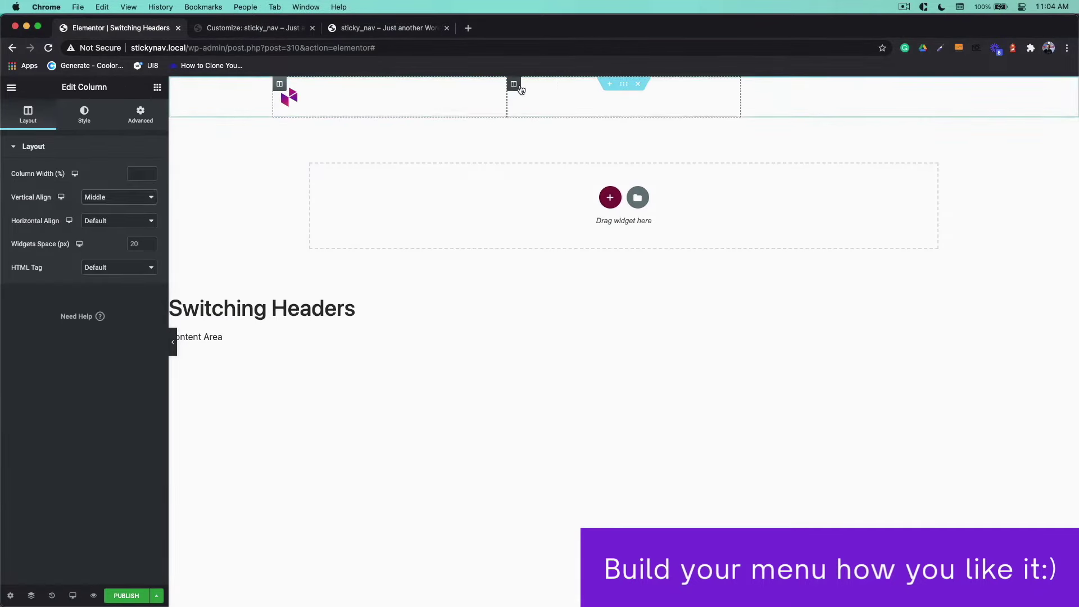
pyautogui.click(150, 198)
pyautogui.click(747, 84)
pyautogui.click(119, 197)
pyautogui.click(112, 221)
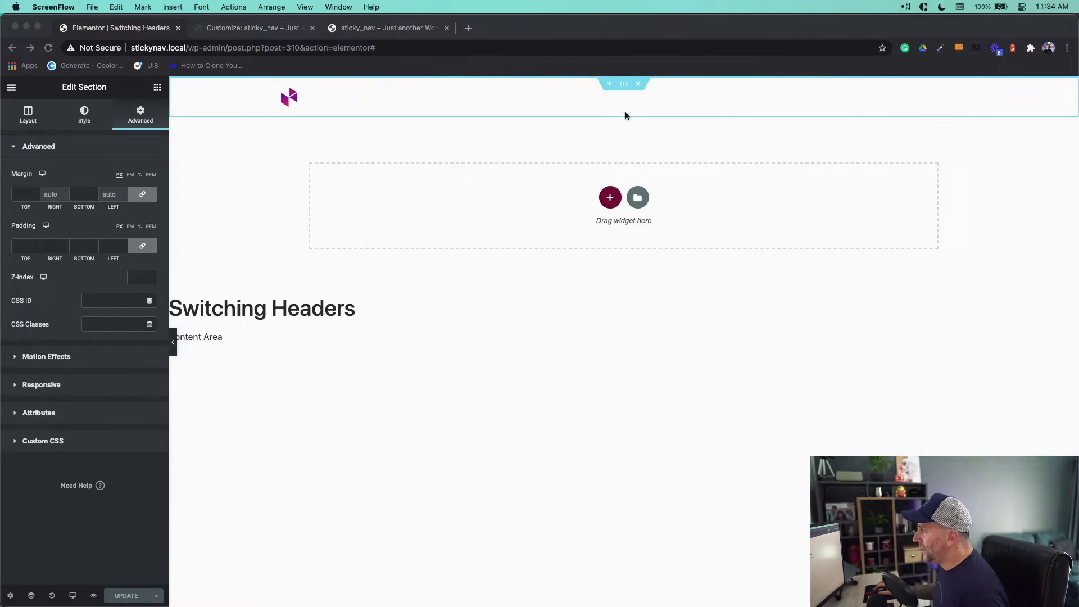
# Step: Enter 100 as the header section's Z-Index
pyautogui.click(624, 85)
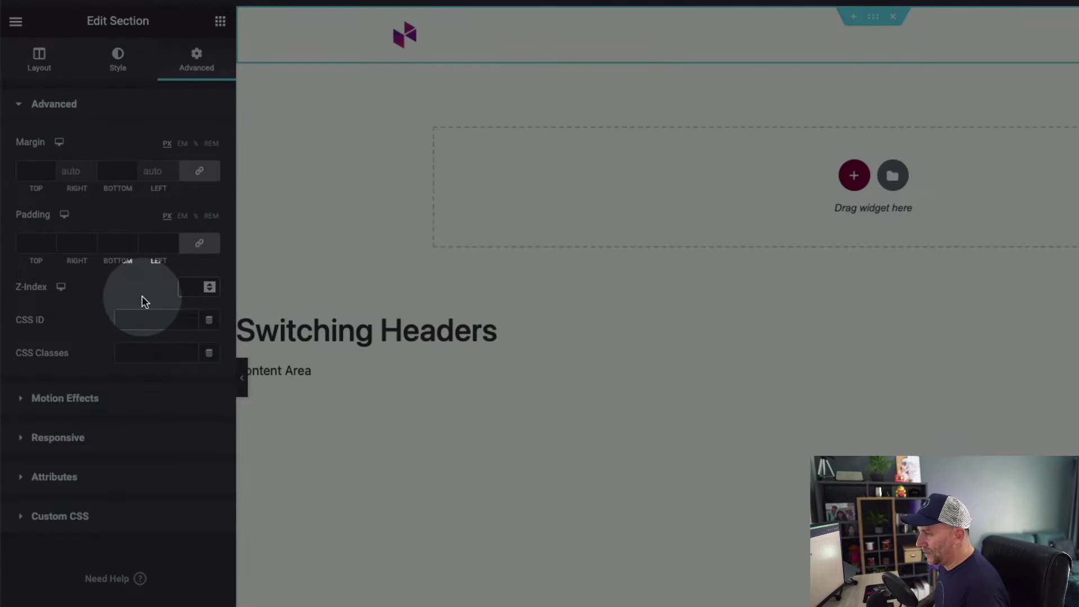
pyautogui.write('100')
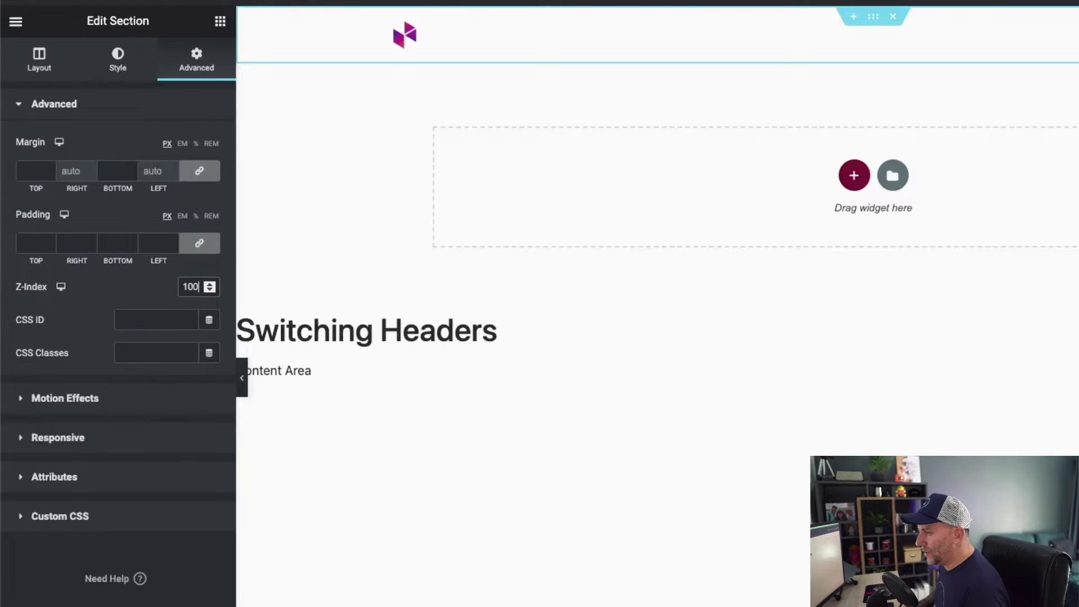
pyautogui.click(101, 292)
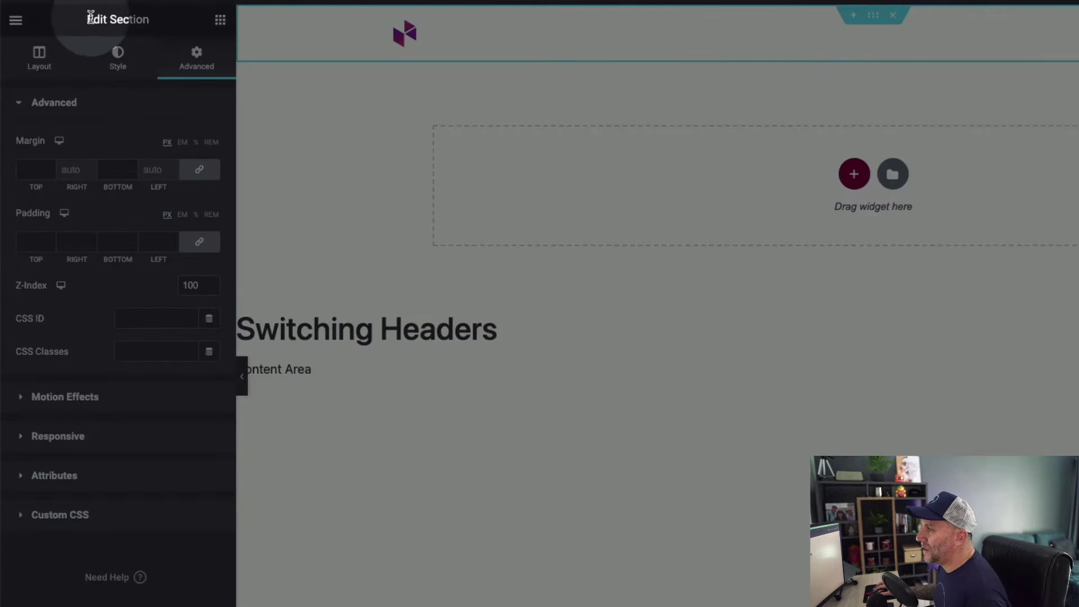
# Step: Duplicate the header section and swap the copy's image for the full Lytbox logo
pyautogui.moveTo(90, 17); pyautogui.dragTo(149, 20)
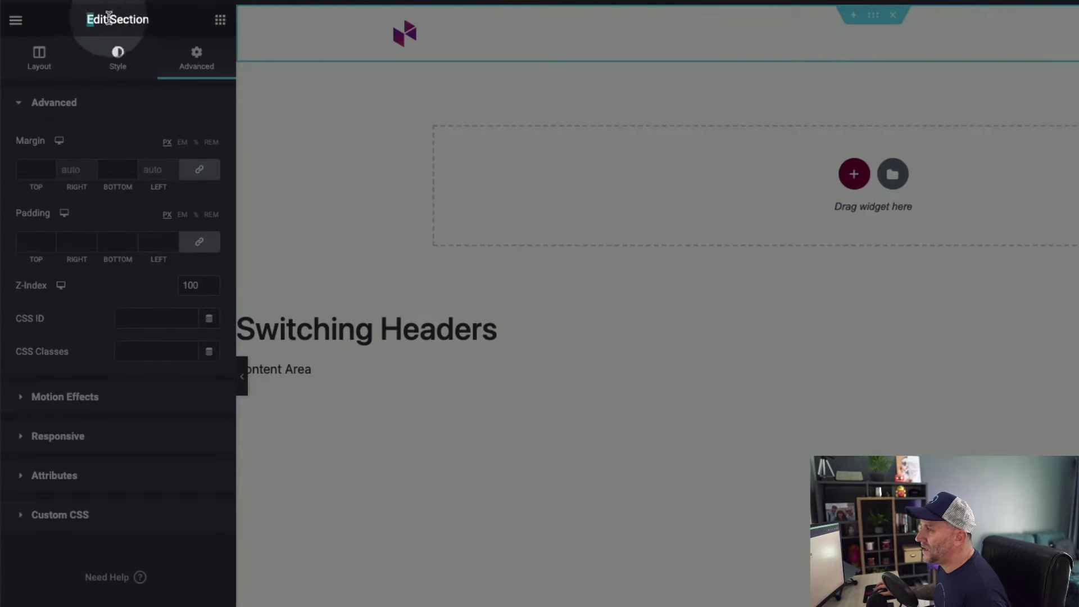
pyautogui.rightClick(877, 17)
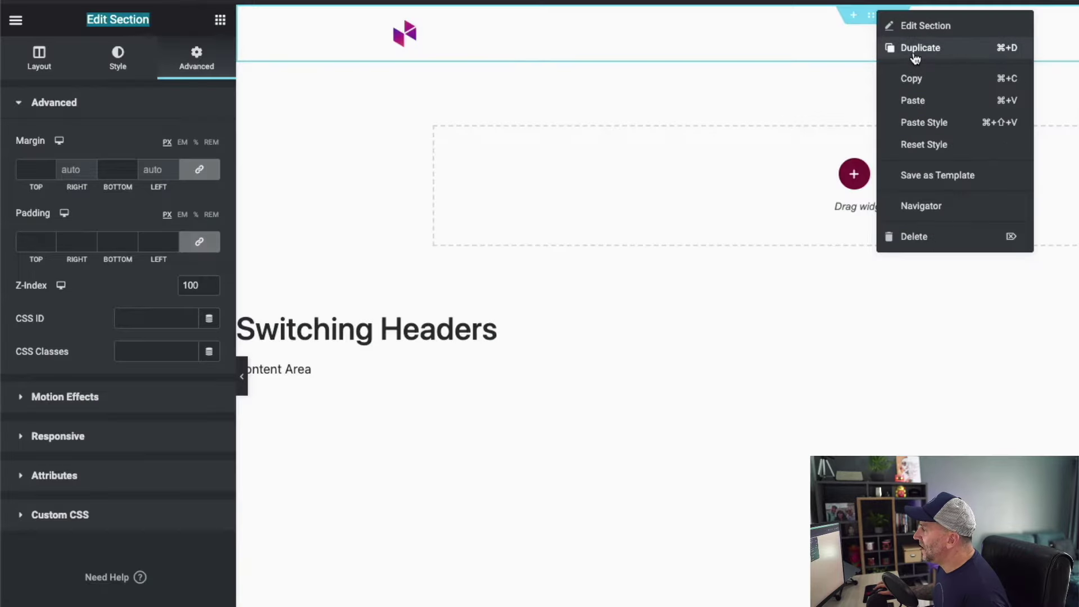
pyautogui.click(912, 54)
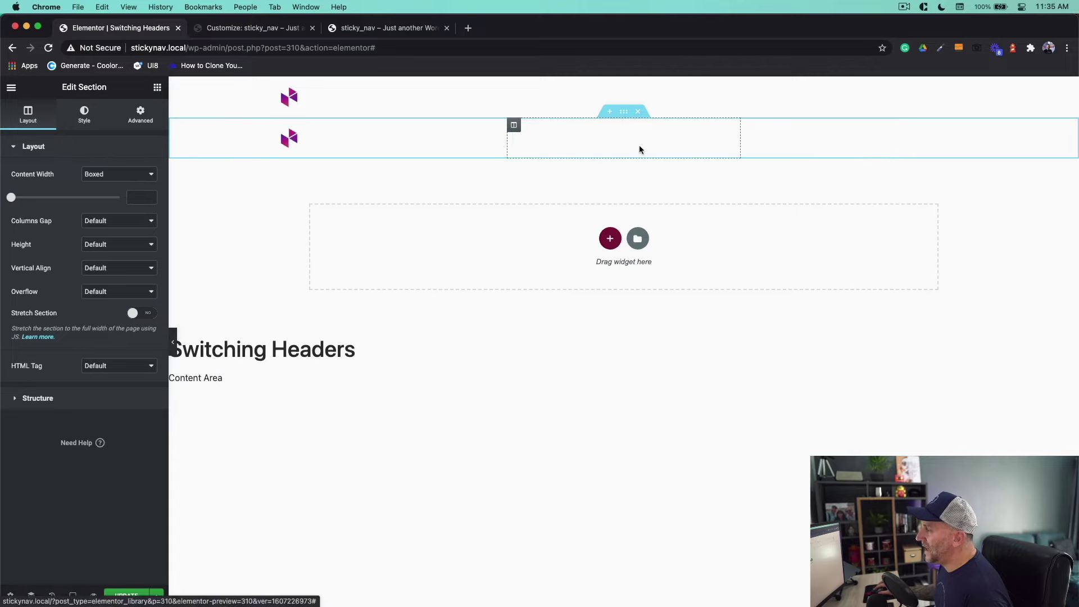
pyautogui.click(493, 133)
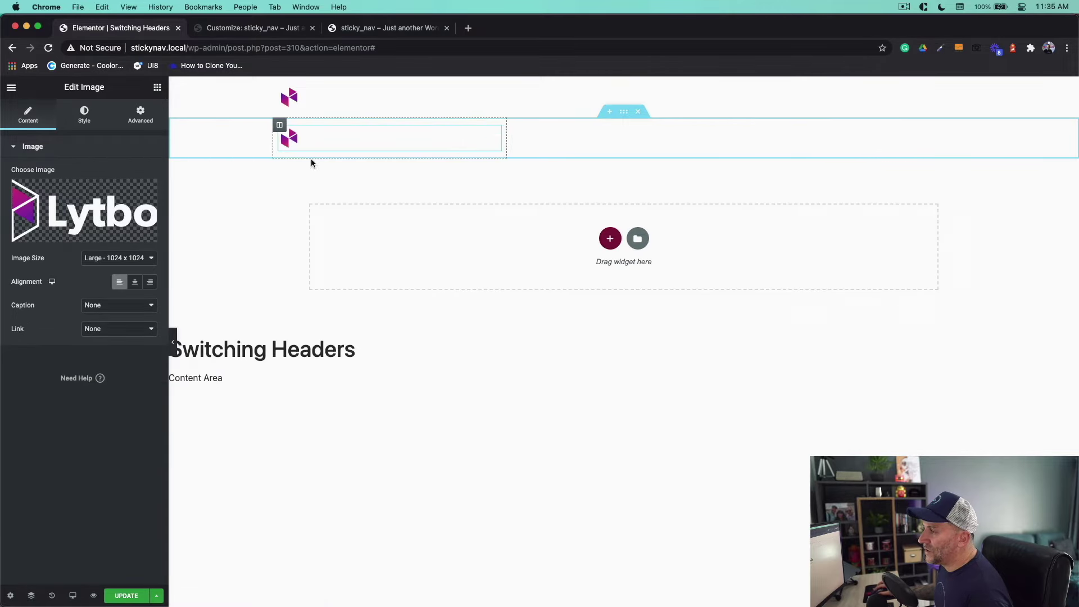
pyautogui.click(80, 203)
pyautogui.click(1024, 573)
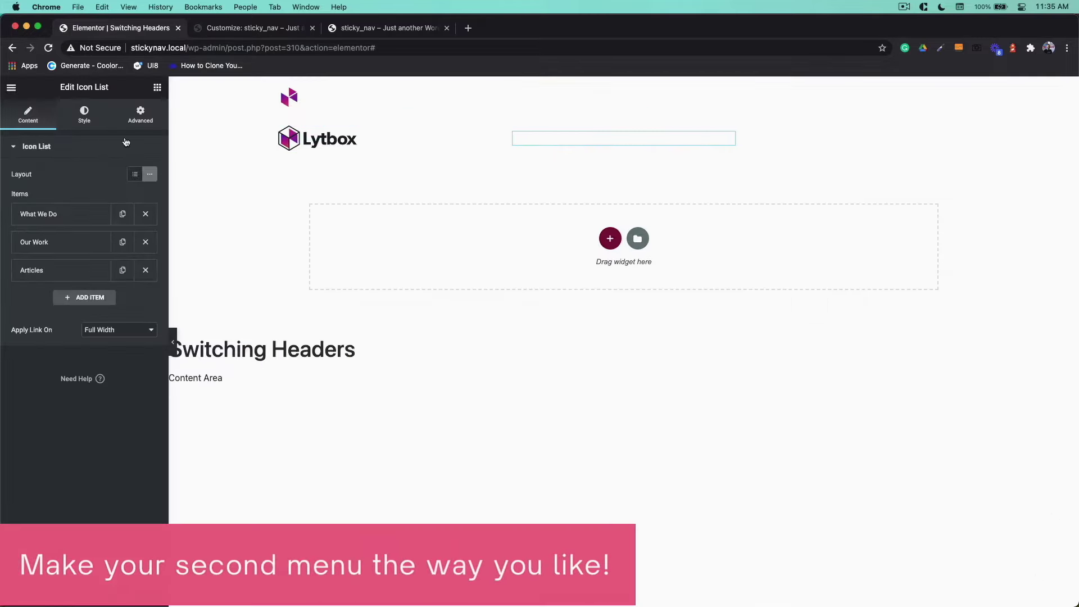
# Step: Give the second header's button Accent text colour and white hover text
pyautogui.click(949, 140)
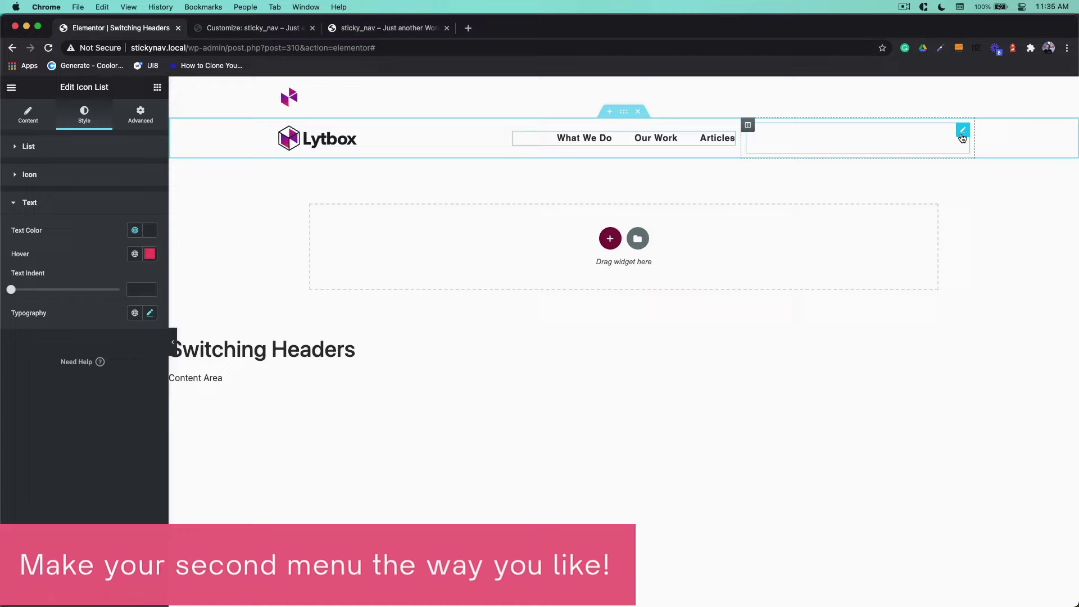
pyautogui.click(134, 245)
pyautogui.click(44, 355)
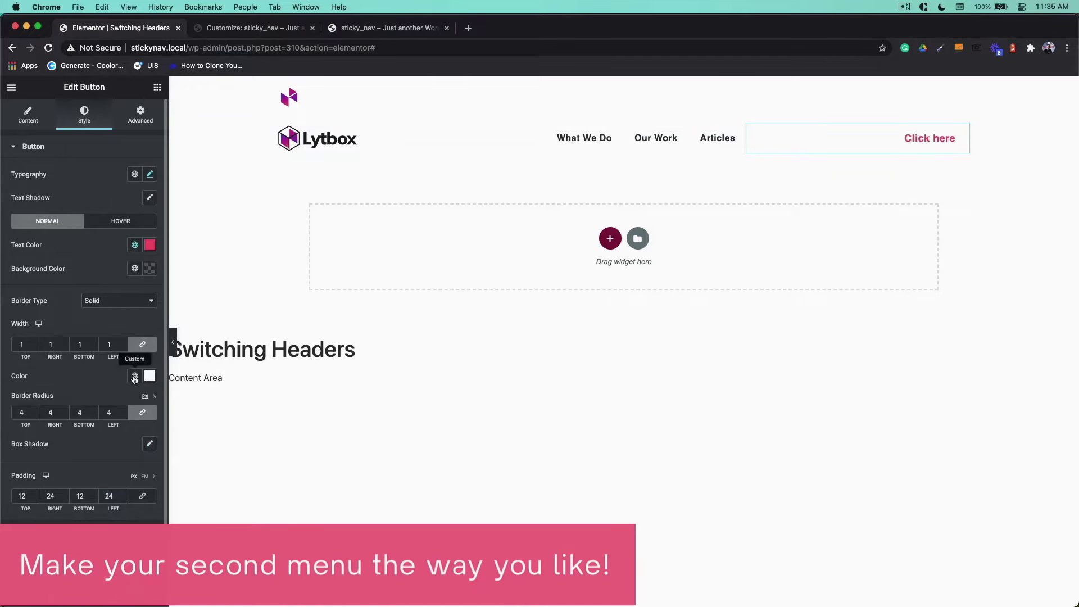
pyautogui.click(120, 221)
pyautogui.click(135, 245)
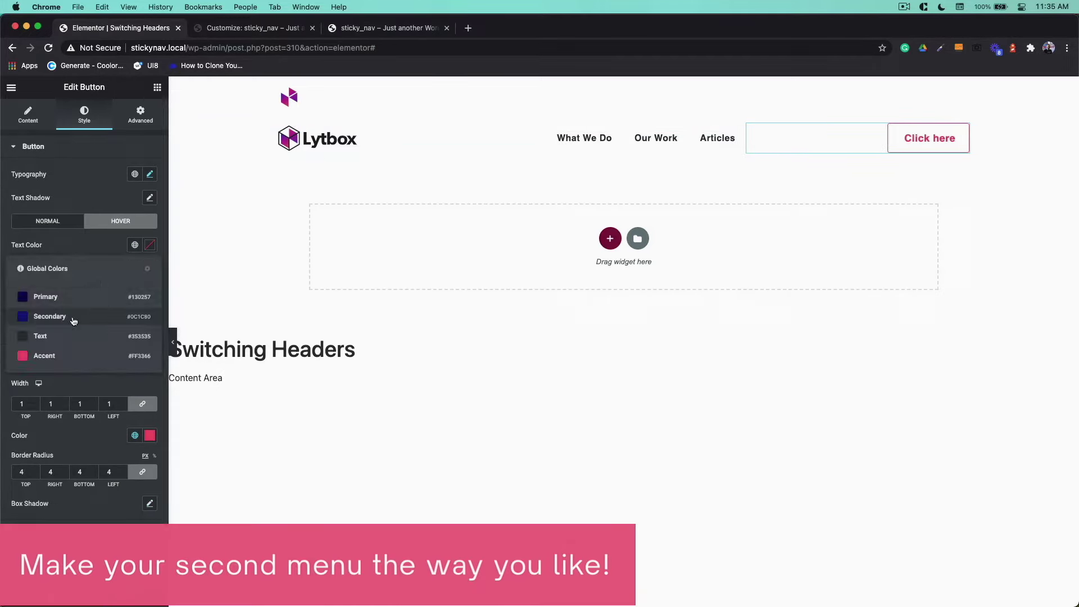
pyautogui.click(149, 245)
pyautogui.moveTo(87, 284); pyautogui.dragTo(18, 283)
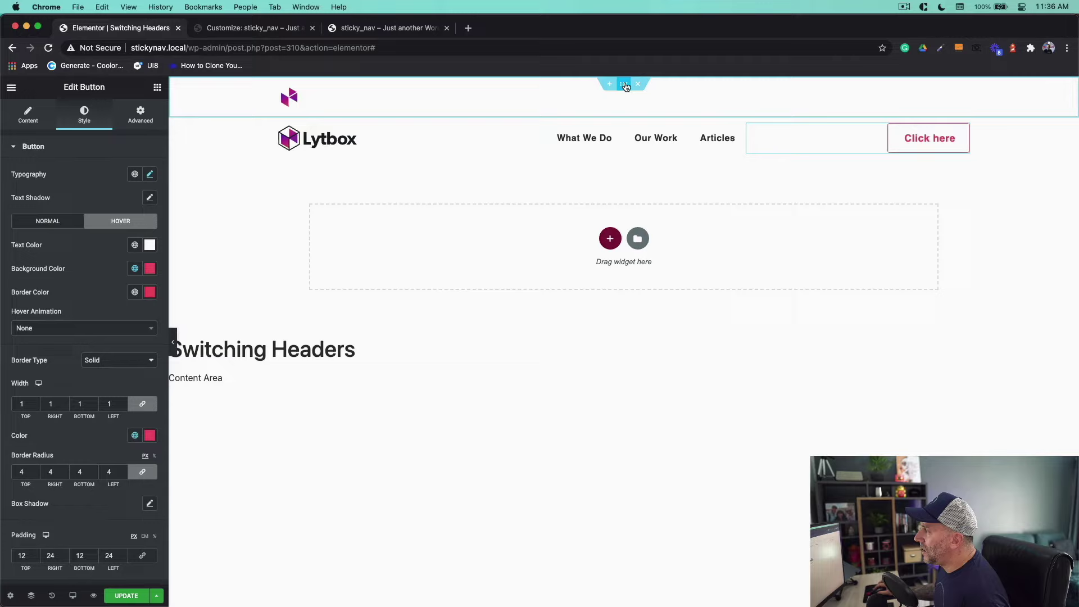
# Step: Give the top header section the CSS class header-1
pyautogui.click(624, 85)
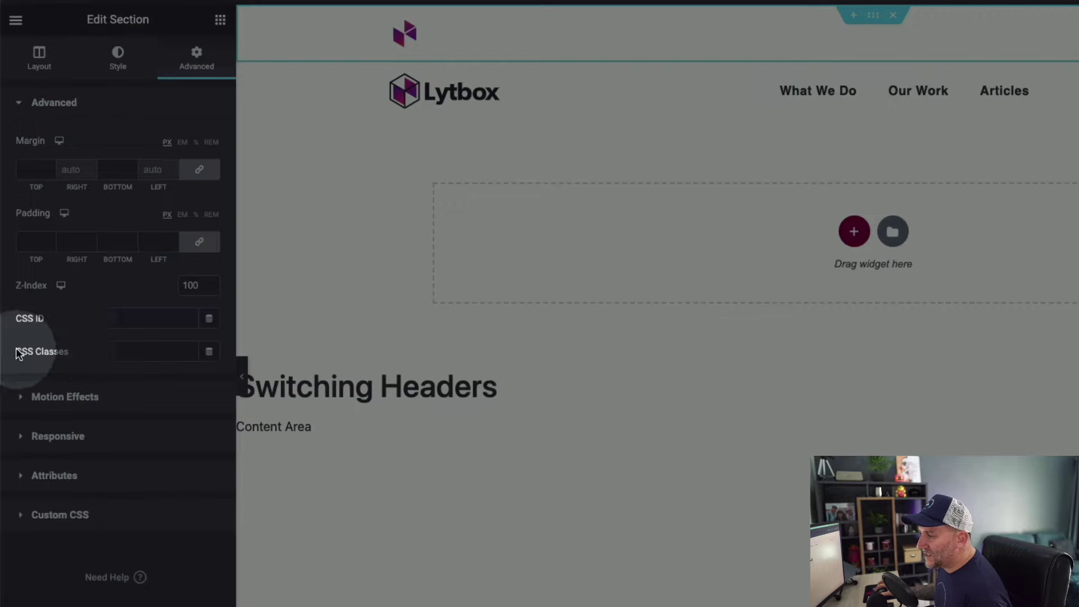
pyautogui.click(150, 351)
pyautogui.write('hea')
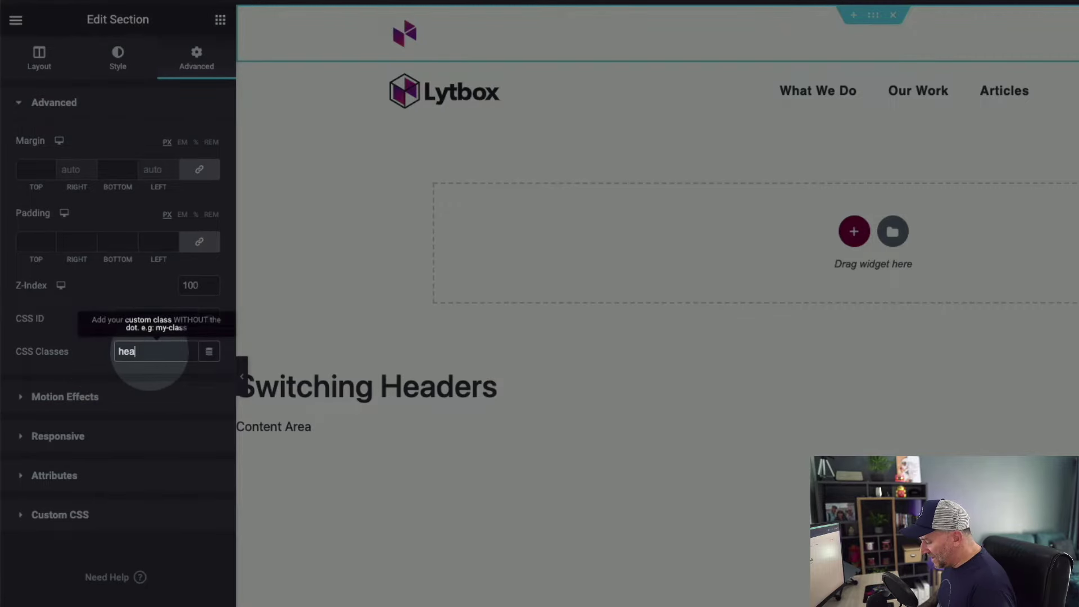
pyautogui.write('der-1')
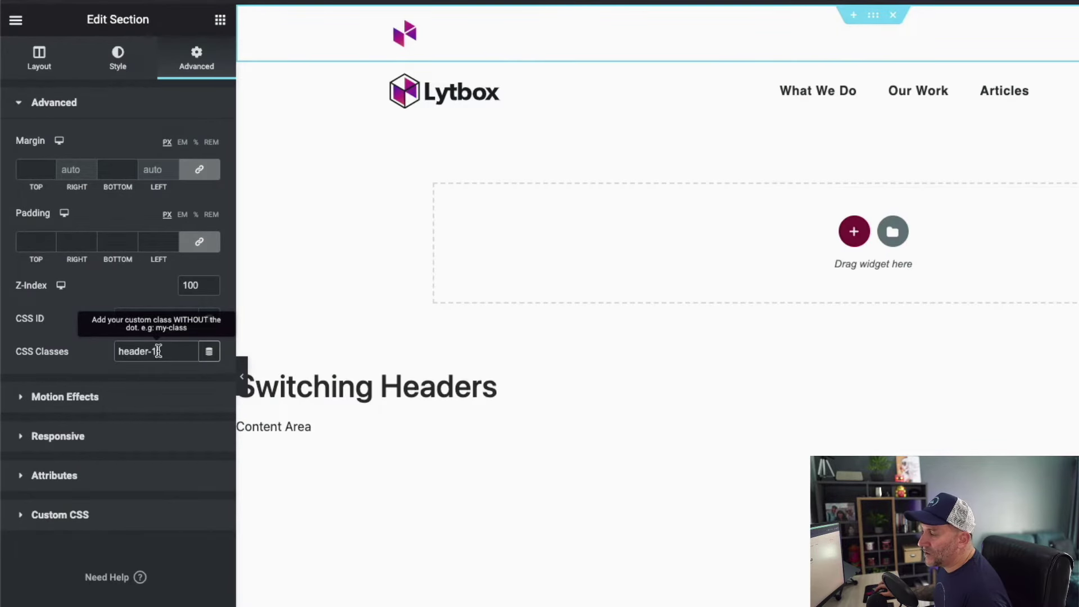
pyautogui.moveTo(160, 352); pyautogui.dragTo(113, 351)
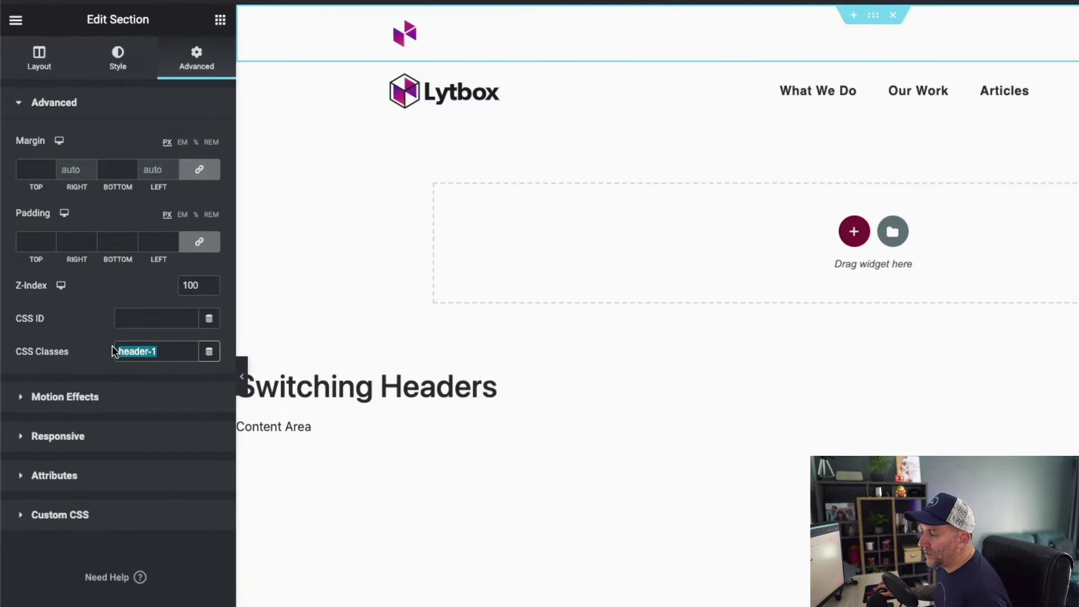
pyautogui.click(79, 349)
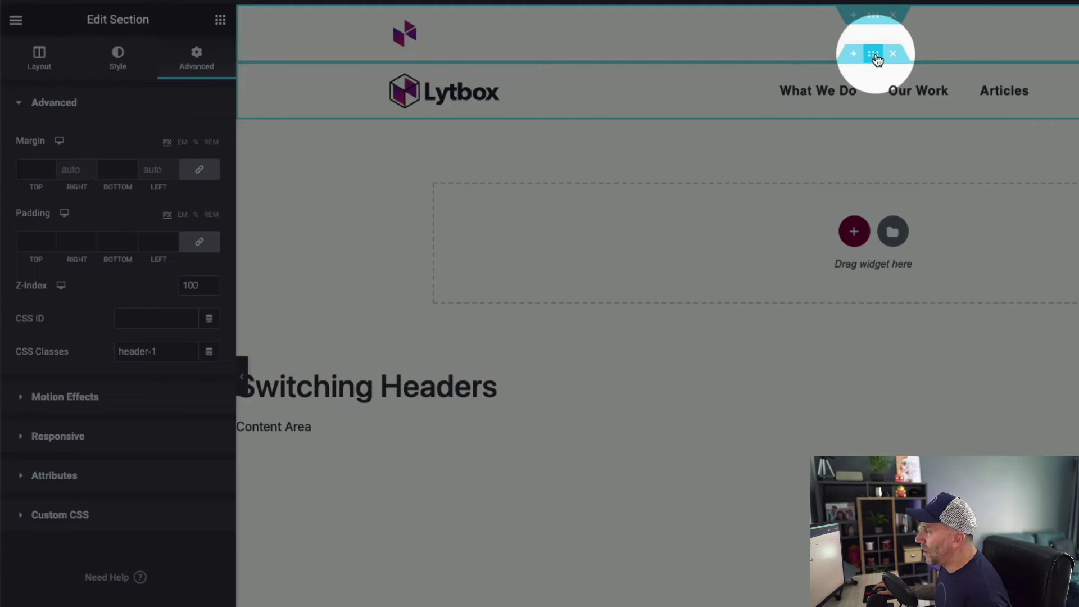
# Step: Start entering the CSS class header-2 on the second header section
pyautogui.click(874, 52)
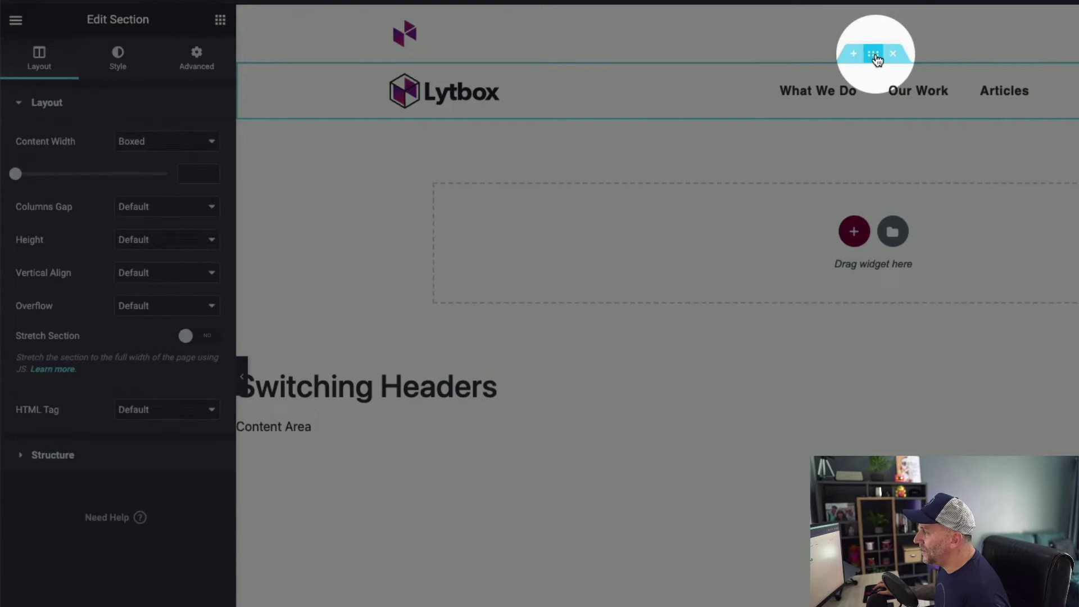
pyautogui.click(196, 56)
pyautogui.click(133, 349)
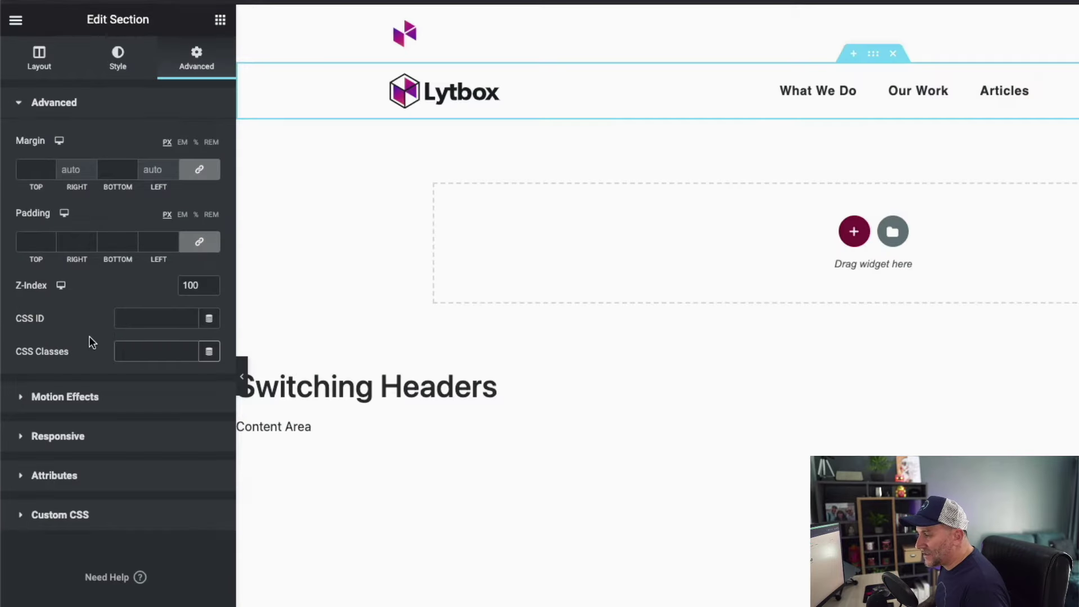
pyautogui.write('hea')
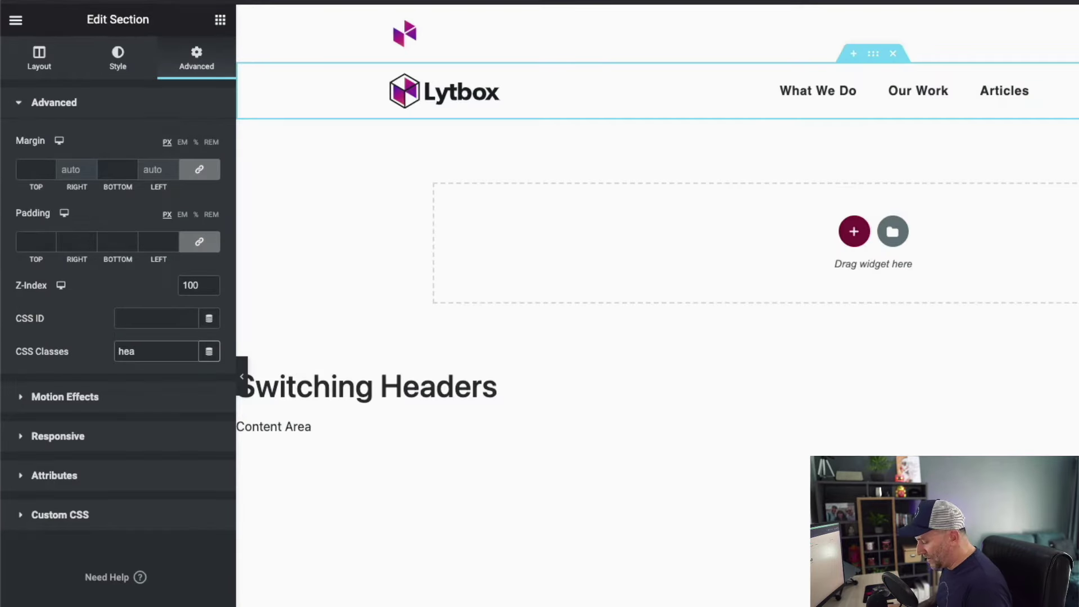
pyautogui.write('eder-')
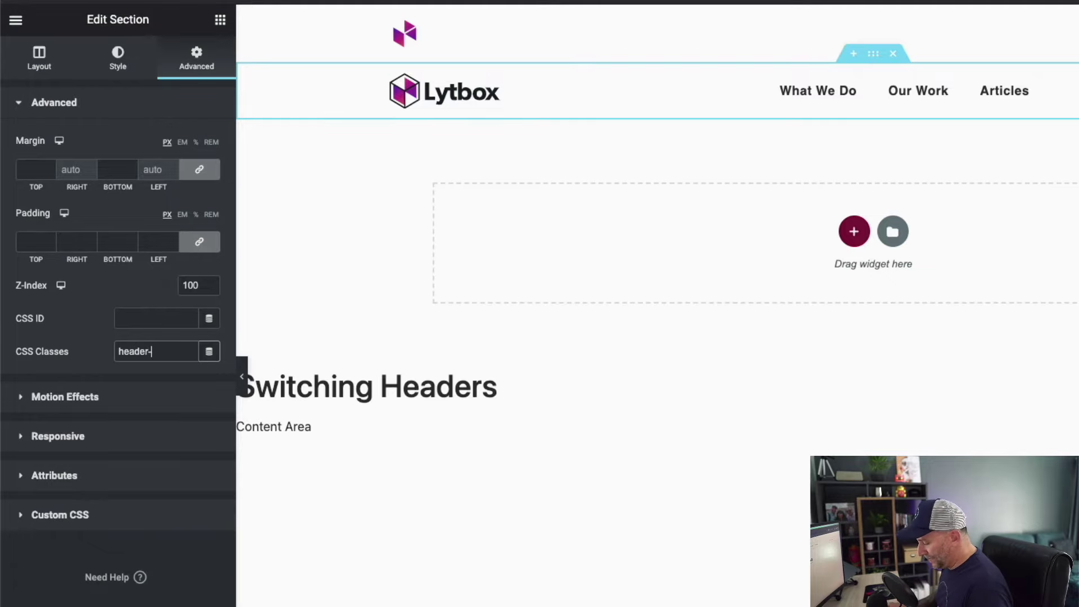
pyautogui.write('2')
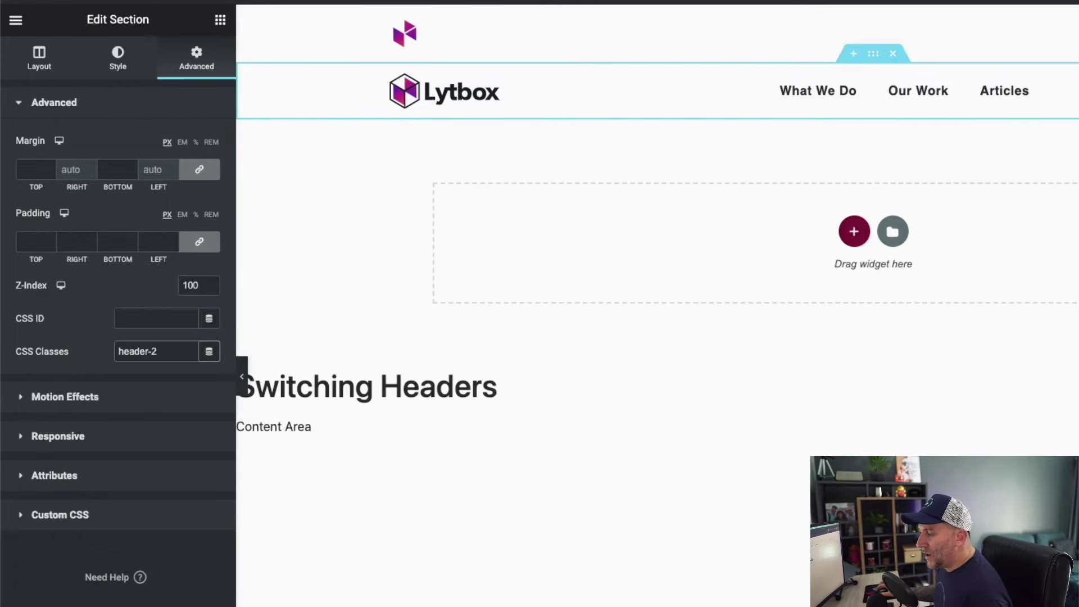
# Step: Save and publish the header template with the Entire Site display condition
pyautogui.hotkey('ctrl', 's')
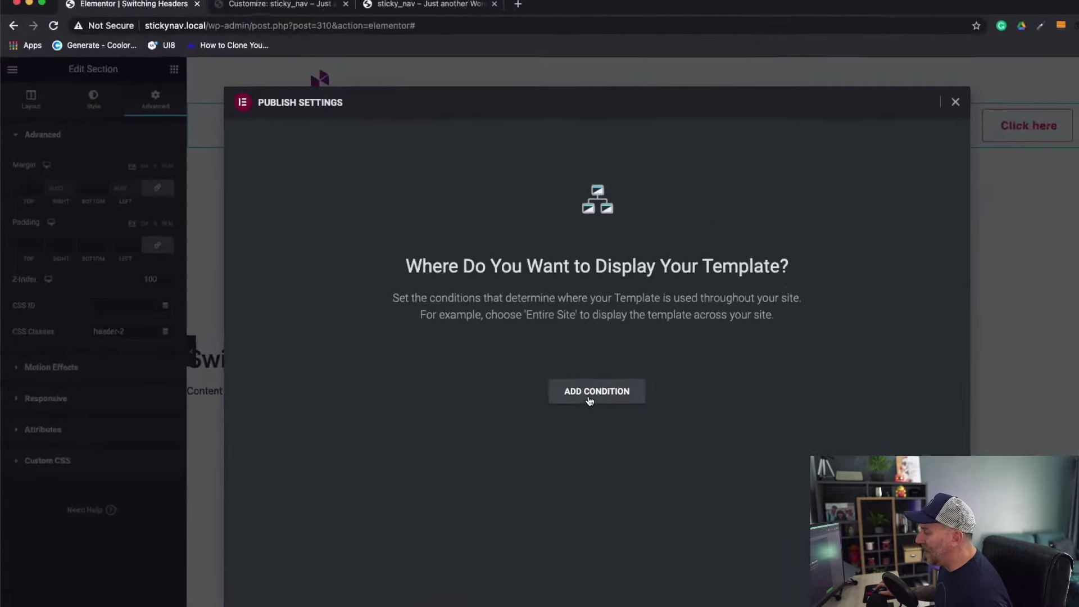
pyautogui.click(755, 466)
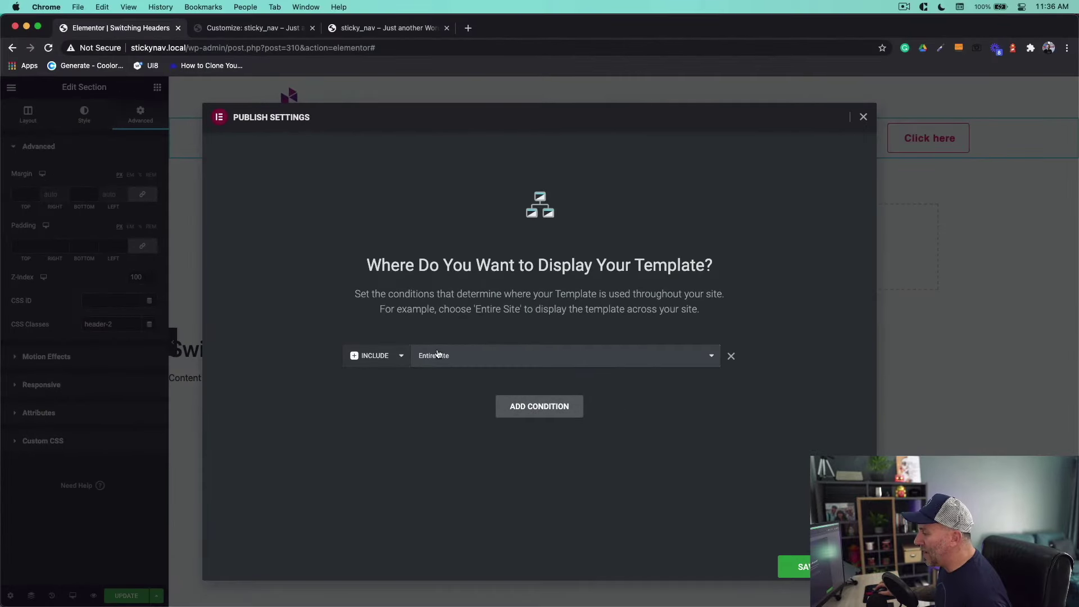
pyautogui.click(801, 566)
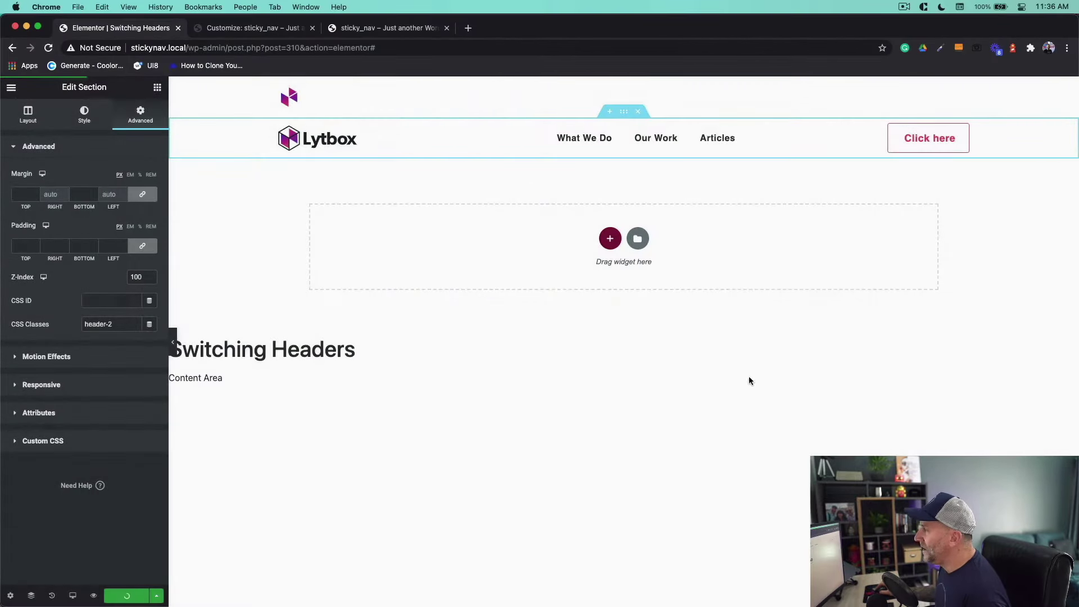
# Step: Reload the live site to check the headers, then go back to Elementor
pyautogui.click(369, 29)
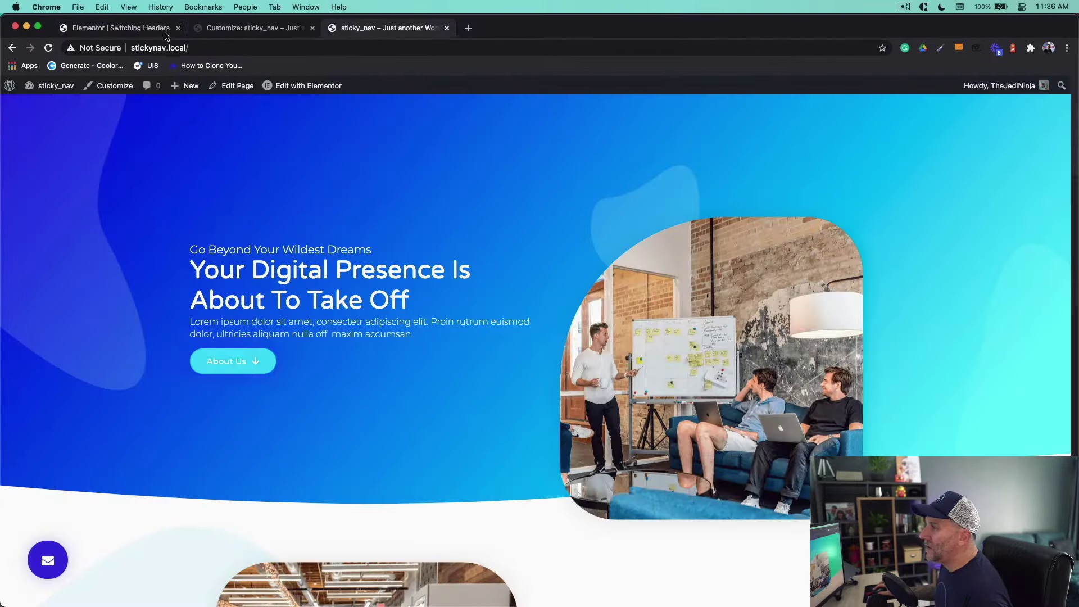
pyautogui.click(48, 48)
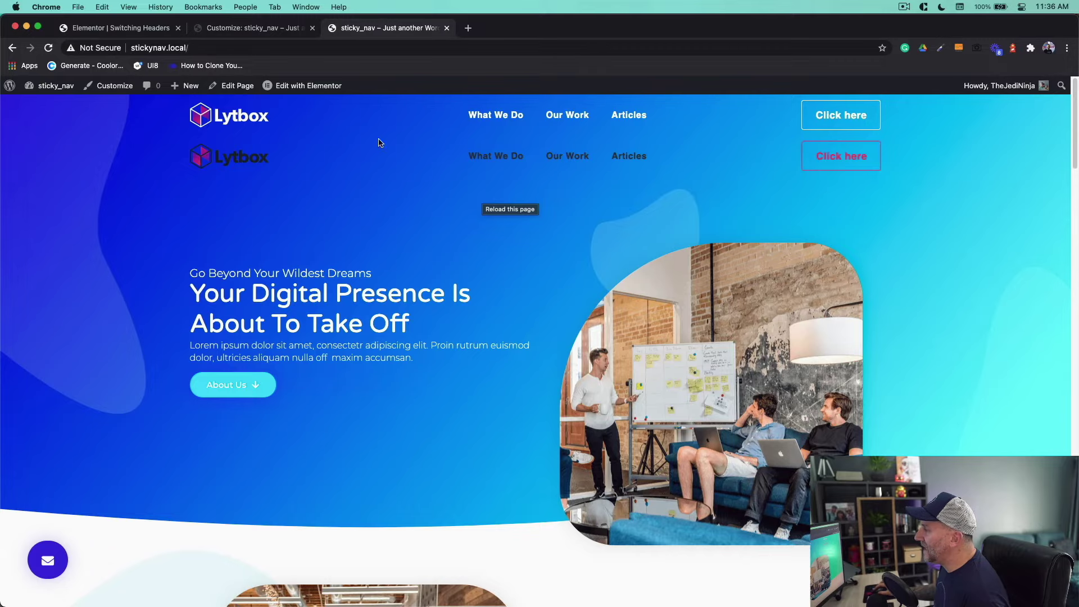
pyautogui.click(115, 28)
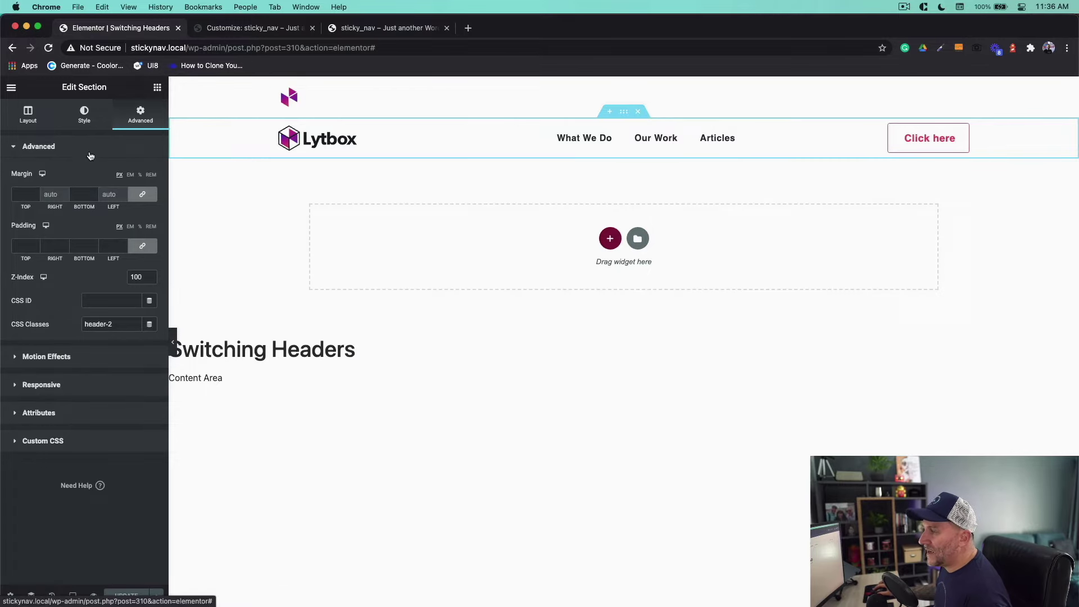
# Step: Set the second header's Classic background colour to white #FFFFFF
pyautogui.click(84, 112)
pyautogui.click(105, 198)
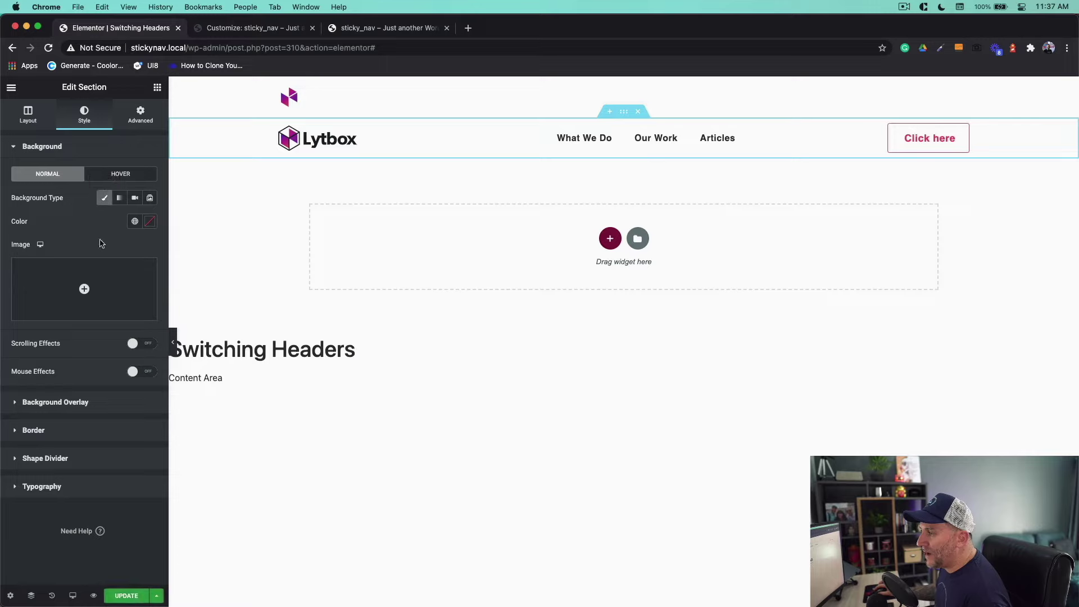
pyautogui.click(150, 221)
pyautogui.write('#FFFFFF')
pyautogui.click(47, 216)
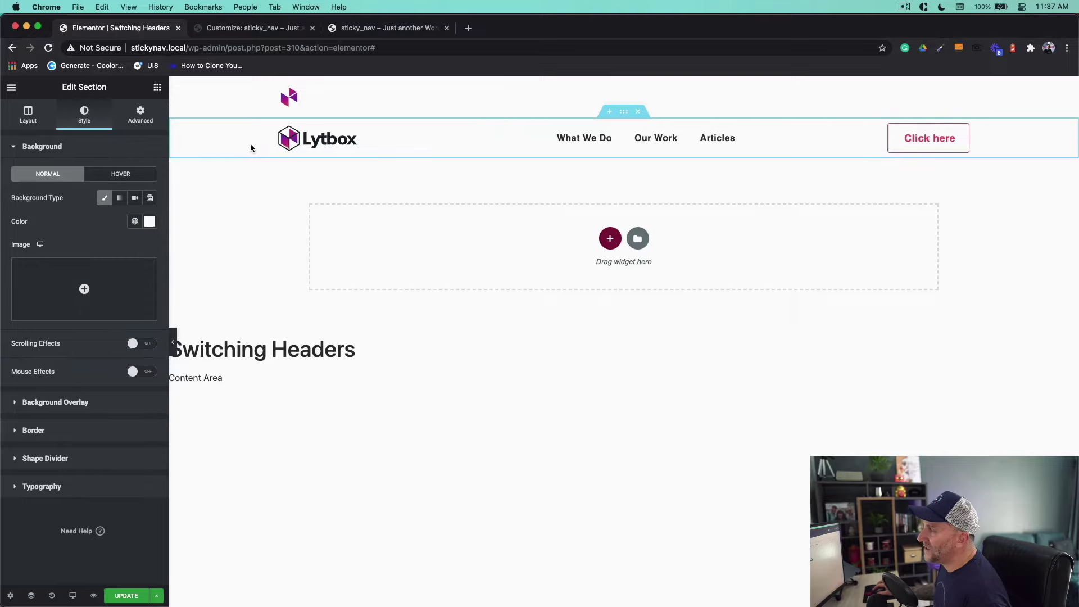
# Step: Preview the live site by scrolling down and back up
pyautogui.click(375, 28)
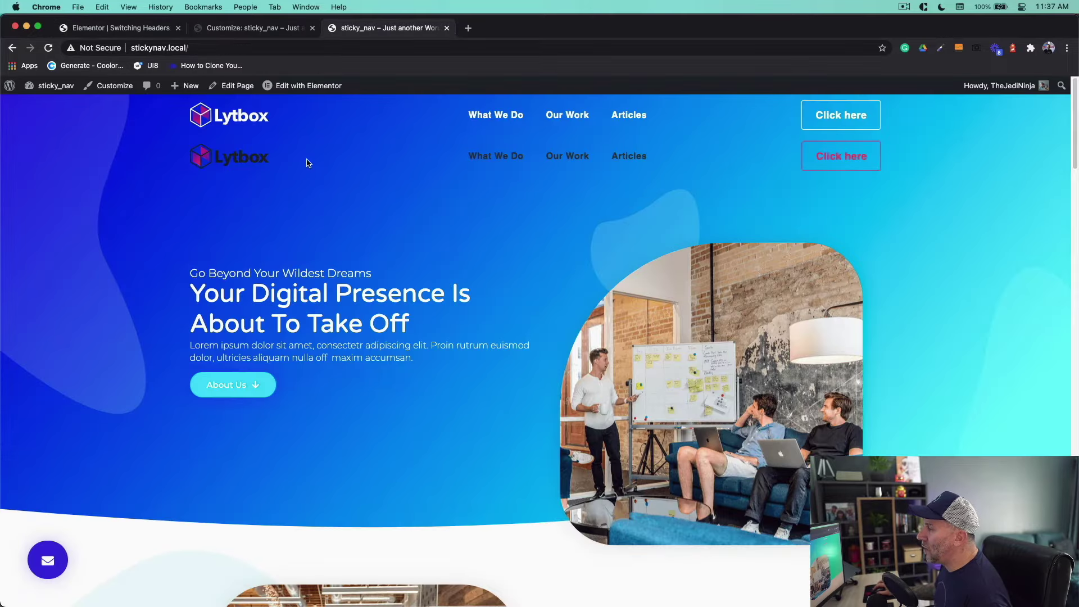
pyautogui.scroll(-5, 348, 342)
pyautogui.scroll(5, 633, 399)
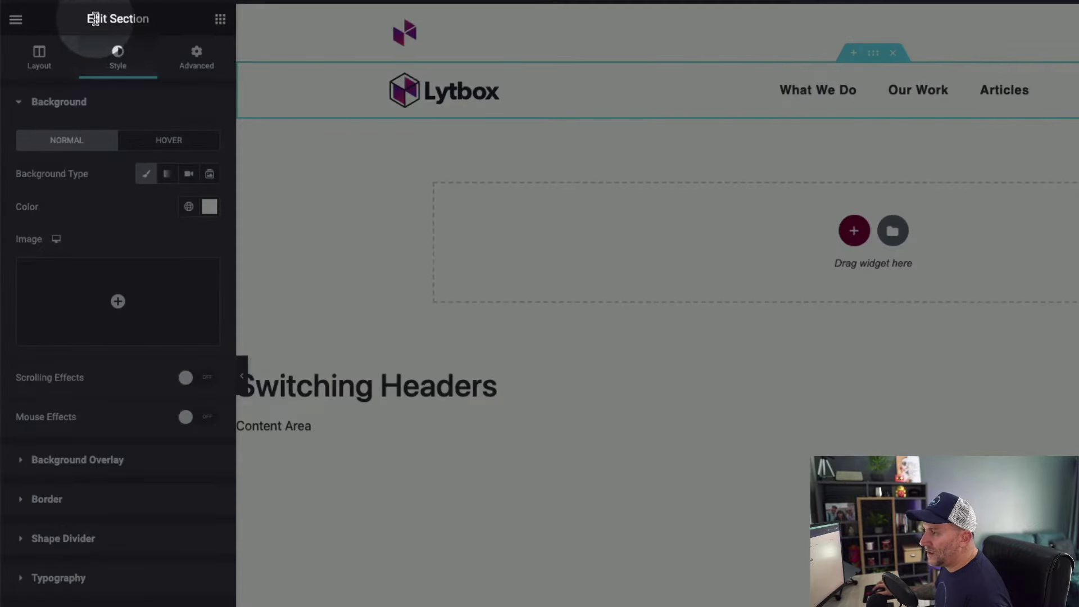
# Step: Add a box shadow with vertical 10, blur 30 and spread -5
pyautogui.click(77, 506)
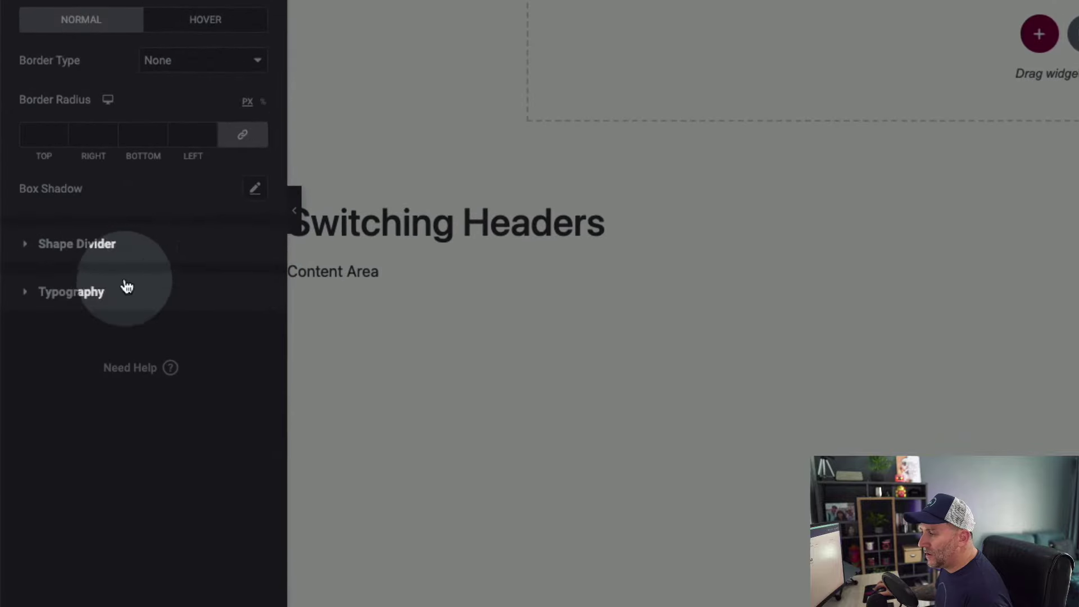
pyautogui.click(247, 181)
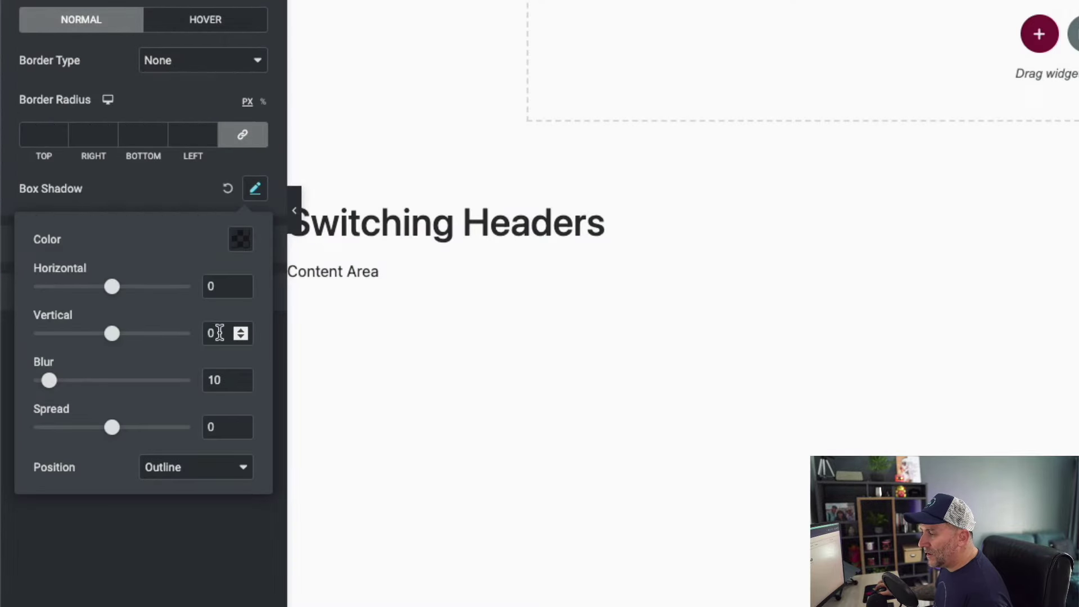
pyautogui.moveTo(222, 333); pyautogui.dragTo(197, 333)
pyautogui.write('1')
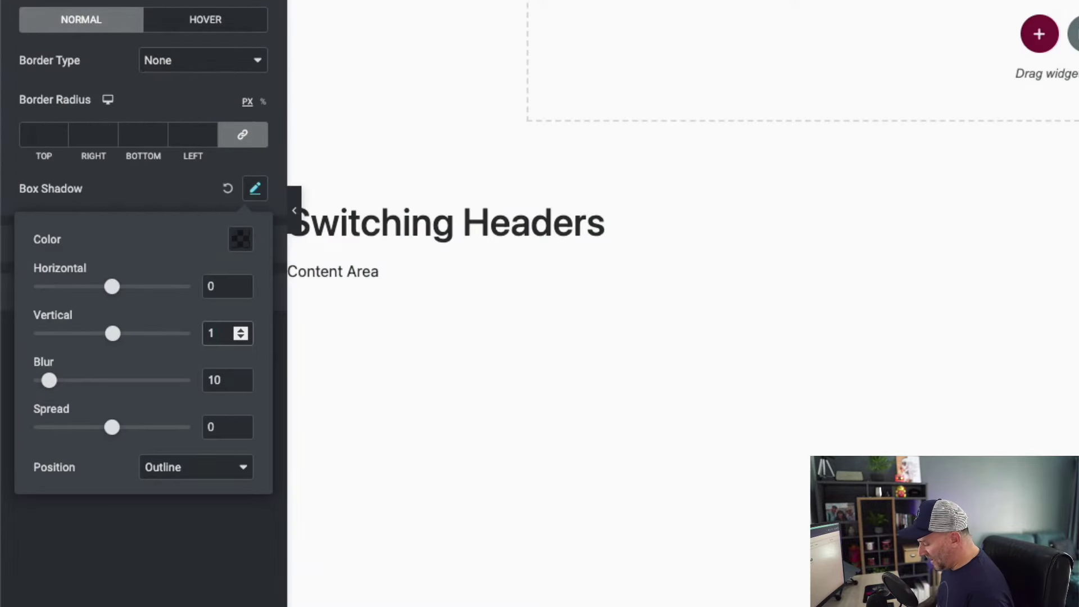
pyautogui.write('0')
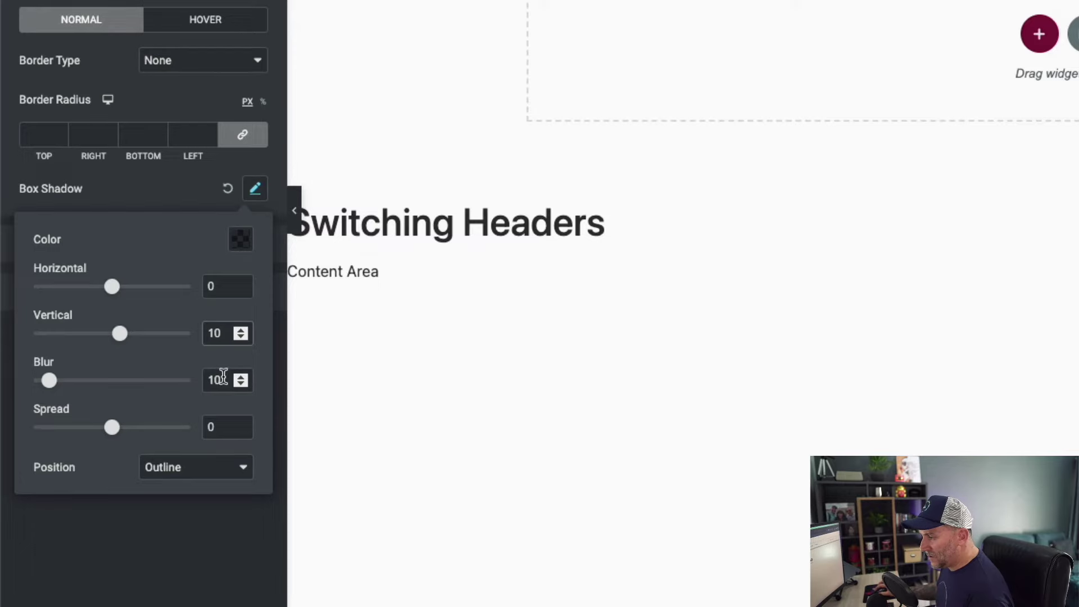
pyautogui.moveTo(223, 375); pyautogui.dragTo(164, 368)
pyautogui.write('30')
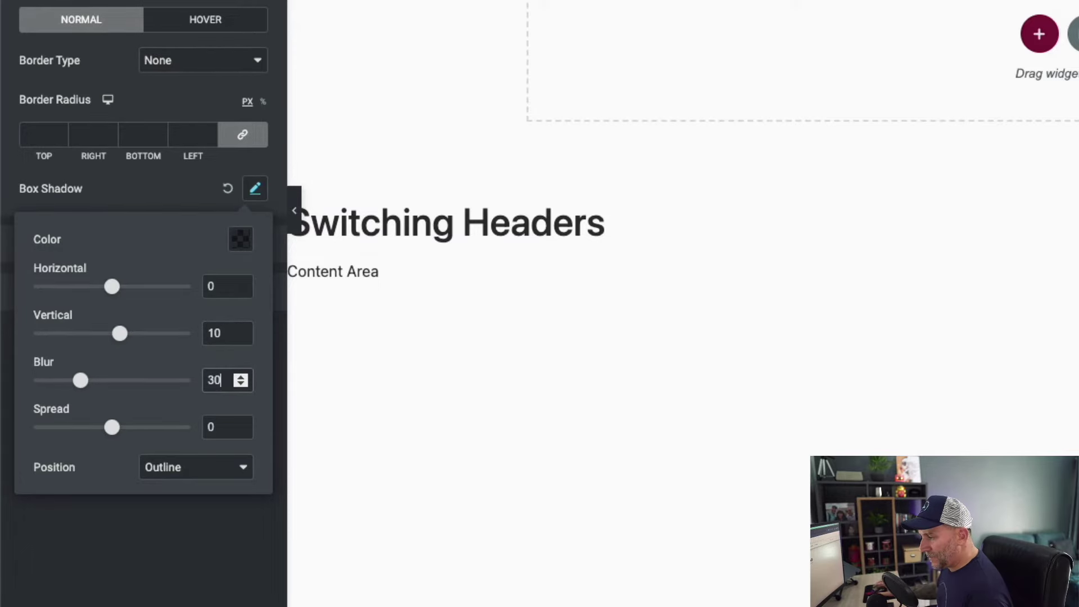
pyautogui.click(241, 431)
pyautogui.click(241, 431)
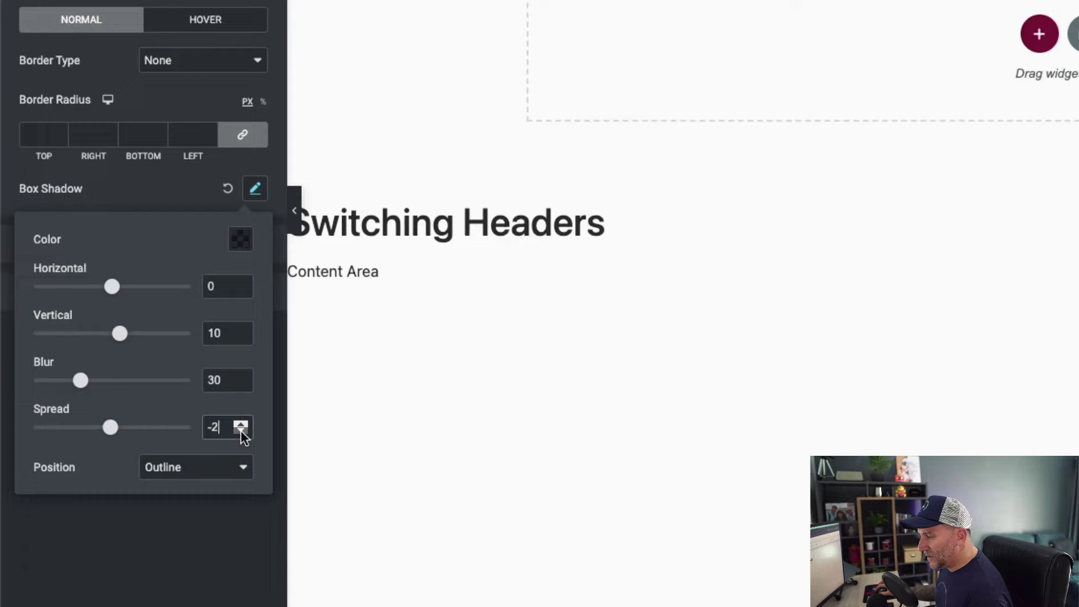
pyautogui.click(240, 430)
pyautogui.click(240, 431)
pyautogui.click(241, 431)
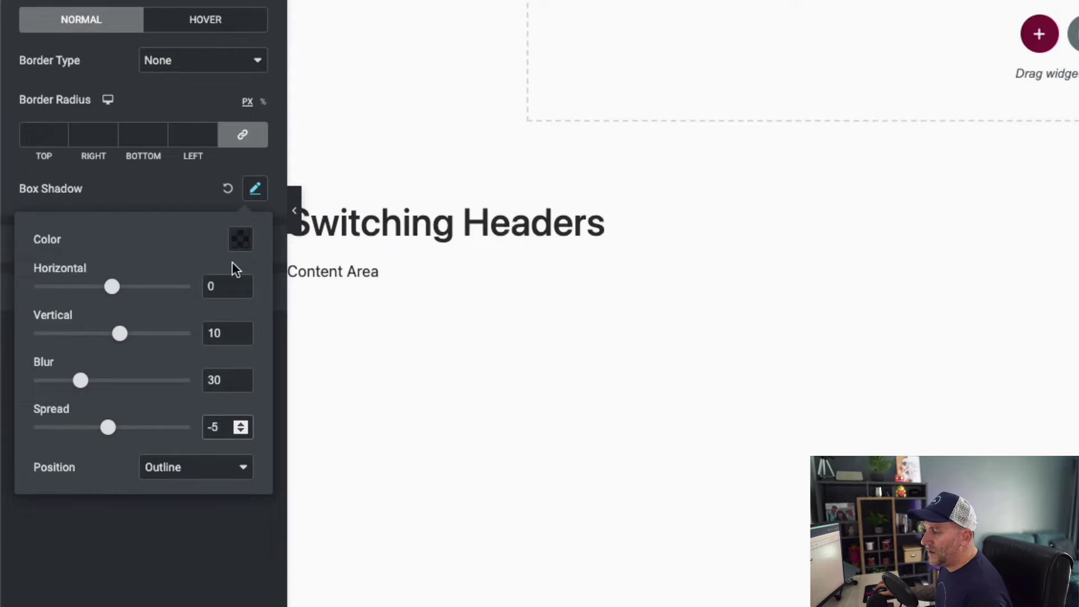
# Step: Set the shadow colour to a mostly transparent dark grey
pyautogui.click(244, 240)
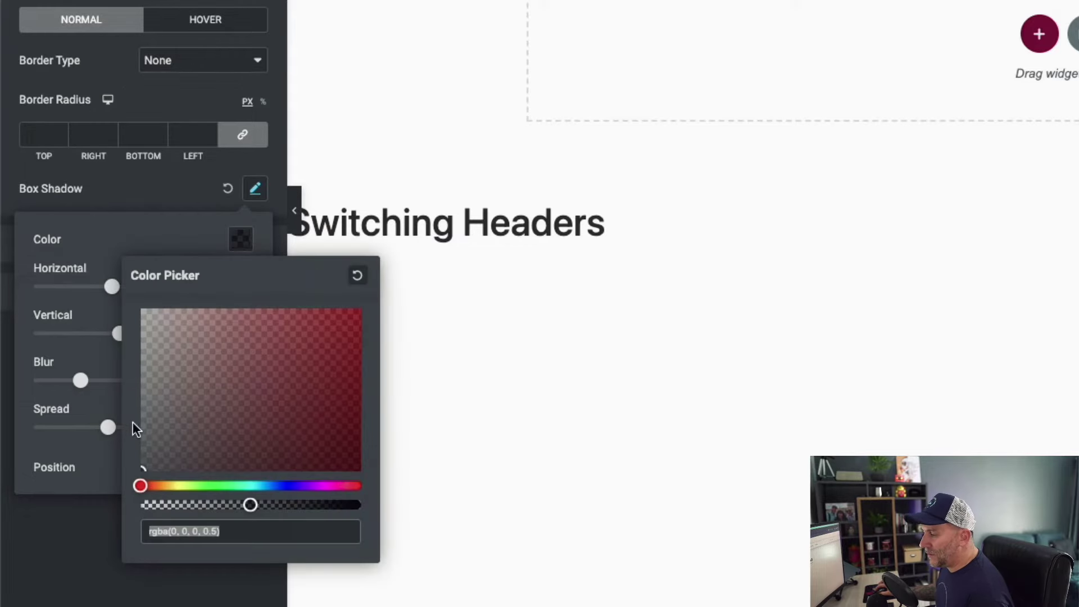
pyautogui.moveTo(147, 443); pyautogui.dragTo(134, 456)
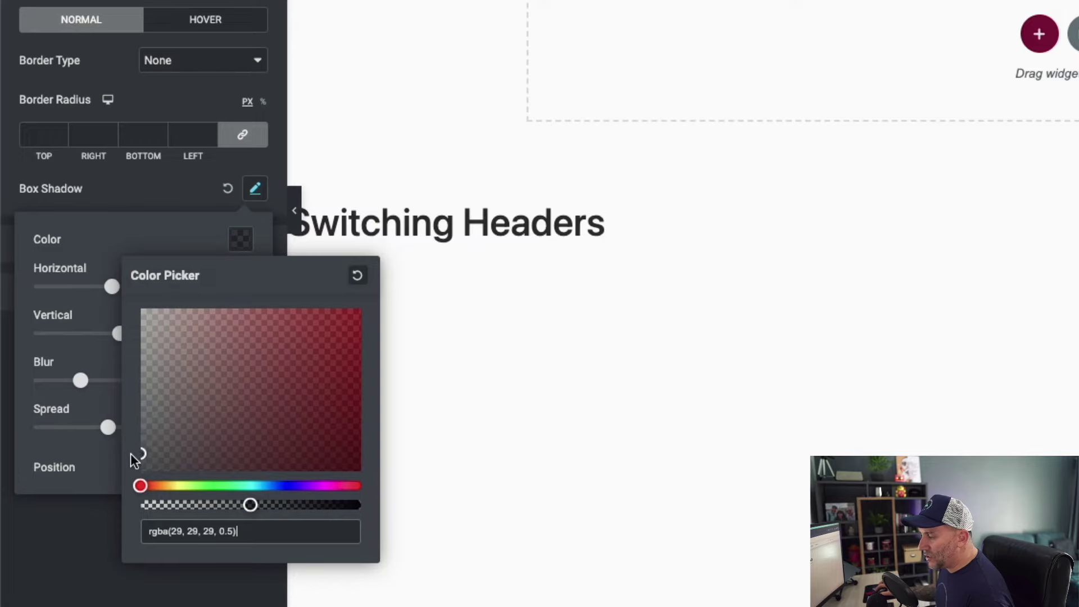
pyautogui.moveTo(250, 505); pyautogui.dragTo(162, 507)
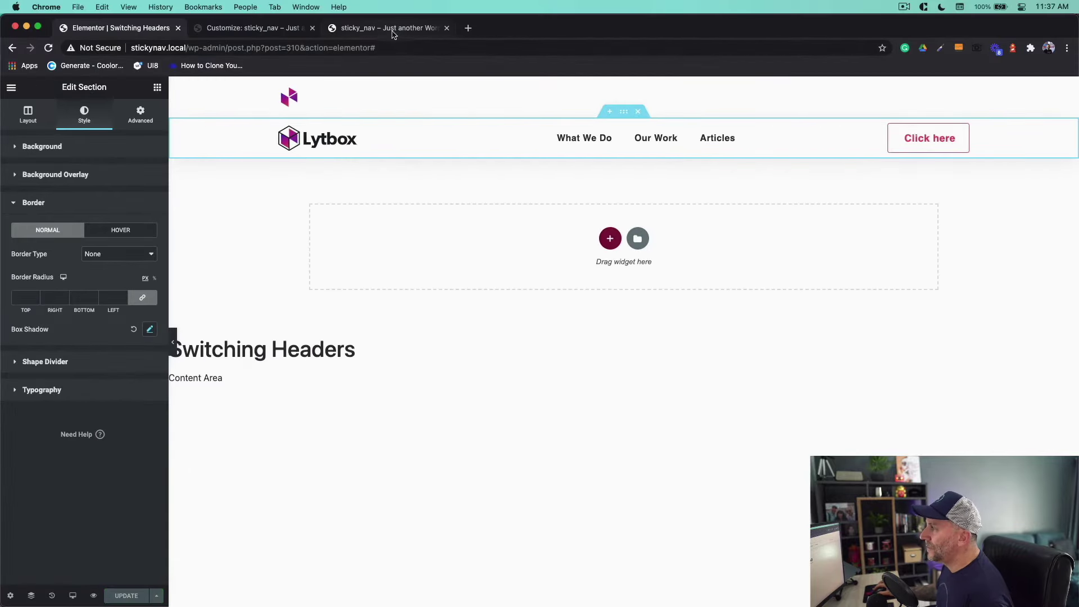
pyautogui.click(392, 34)
pyautogui.press('super+r')
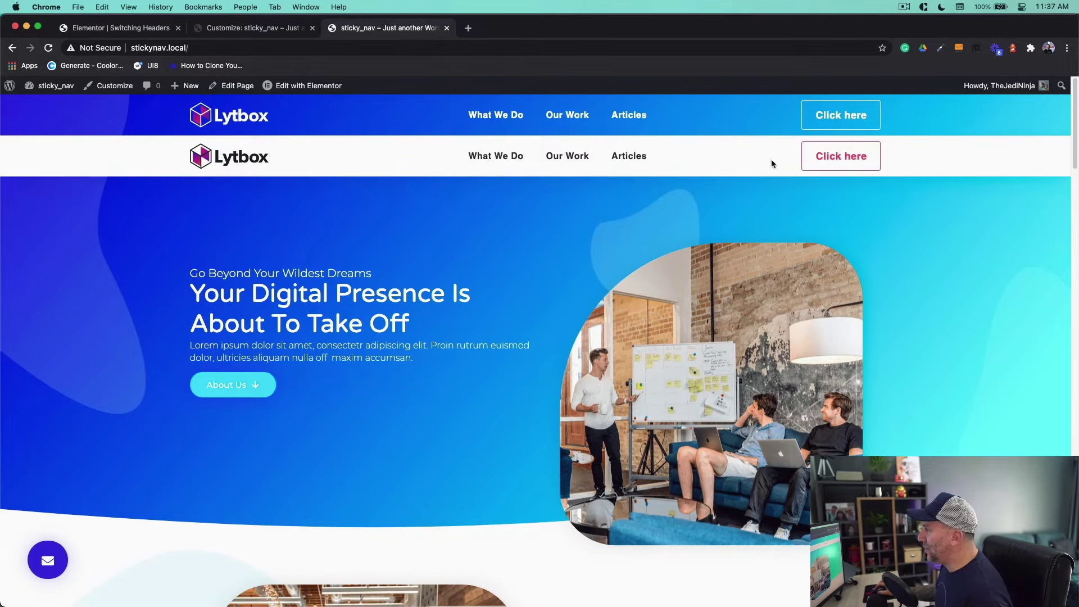
pyautogui.click(112, 27)
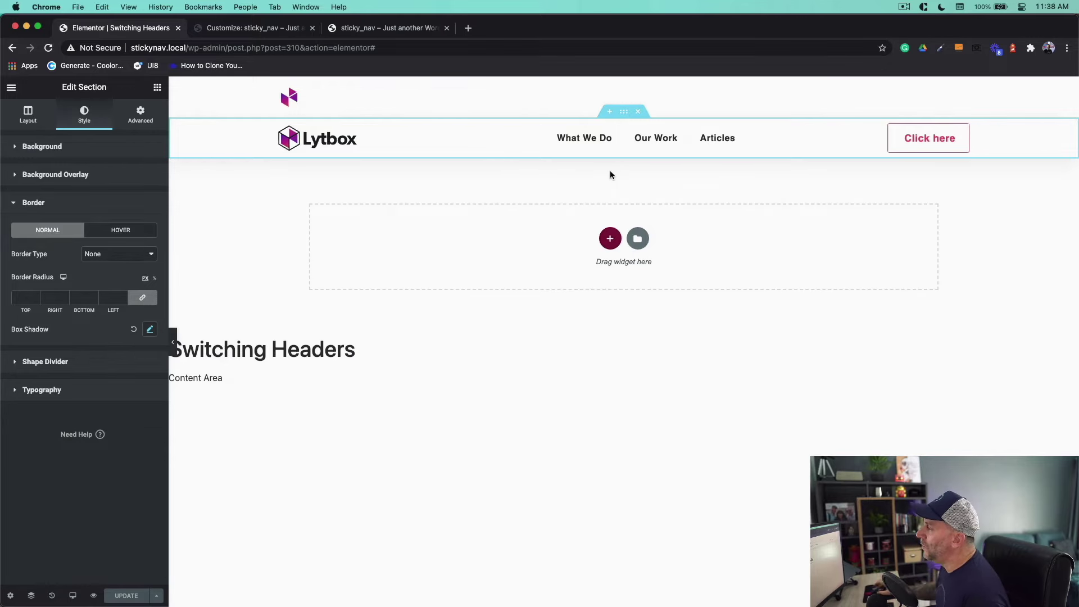
# Step: Drag the white Lytbox navigation section above the icon-logo section and update the template
pyautogui.moveTo(624, 120); pyautogui.dragTo(617, 89)
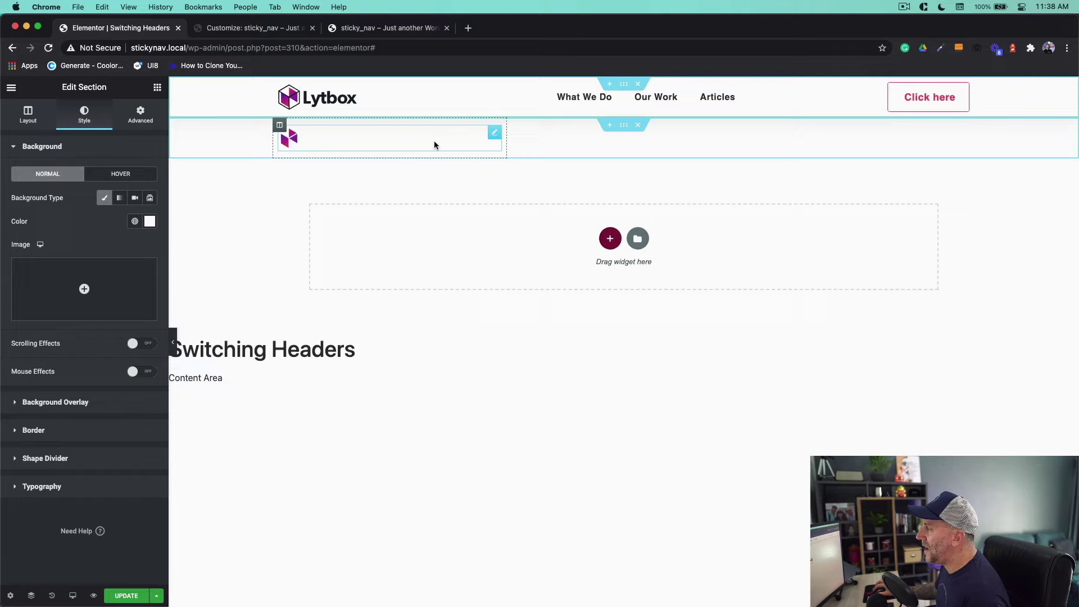
pyautogui.click(124, 596)
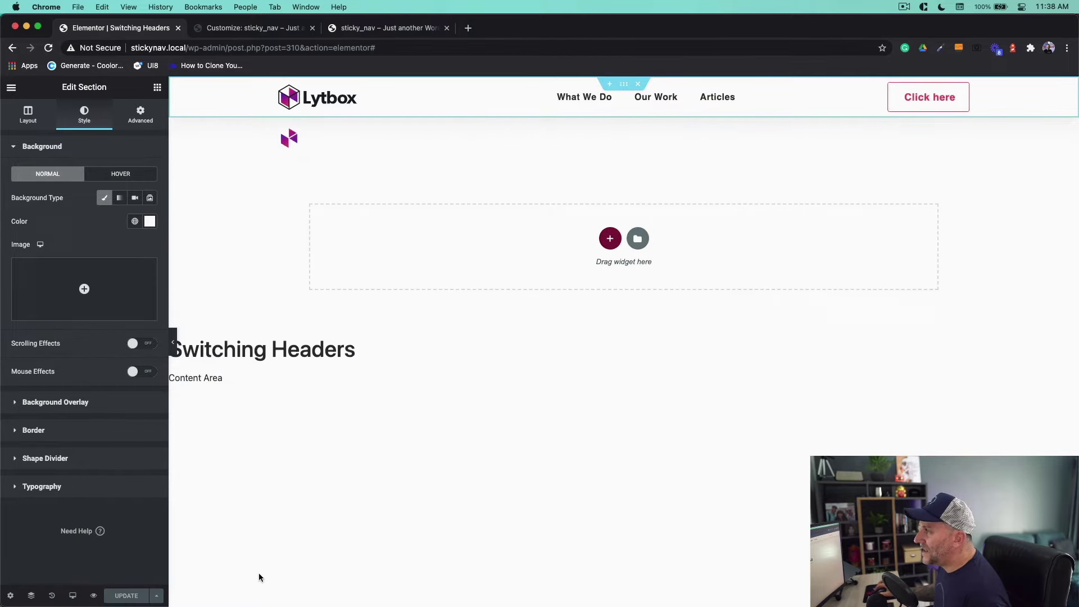
# Step: With the Customizer's Additional CSS open, copy lines 1–21 of reveal_header.css from Sublime Text
pyautogui.click(232, 30)
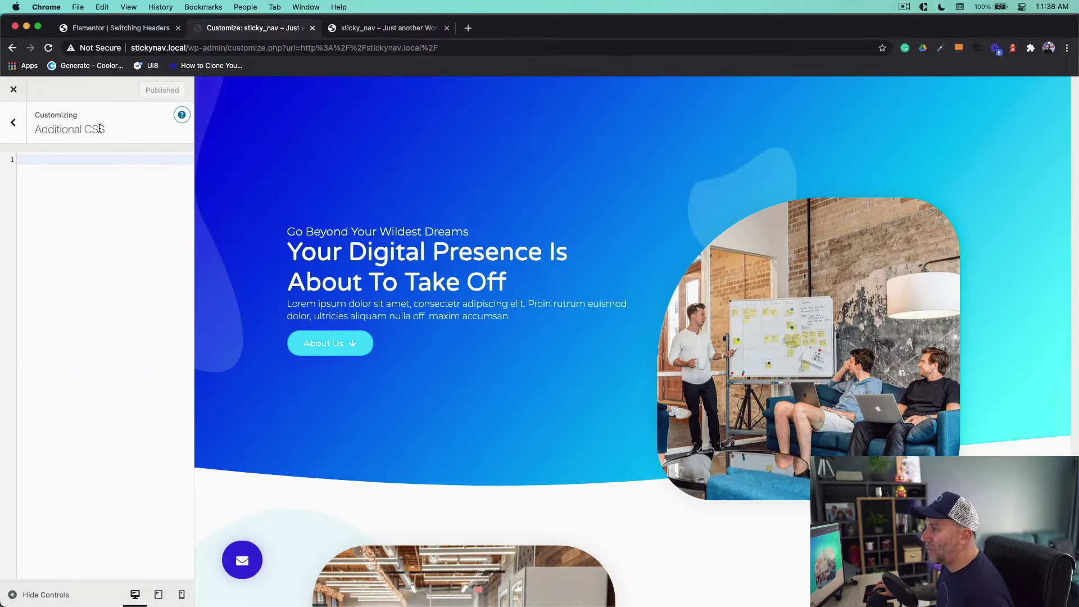
pyautogui.hotkey('ctrl', 'Up')
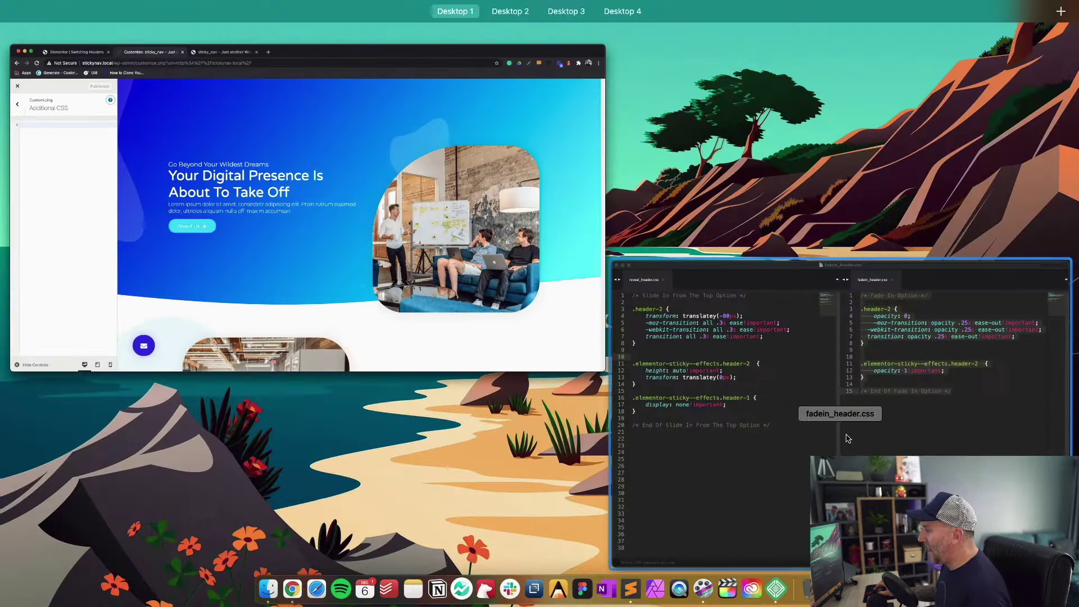
pyautogui.click(915, 429)
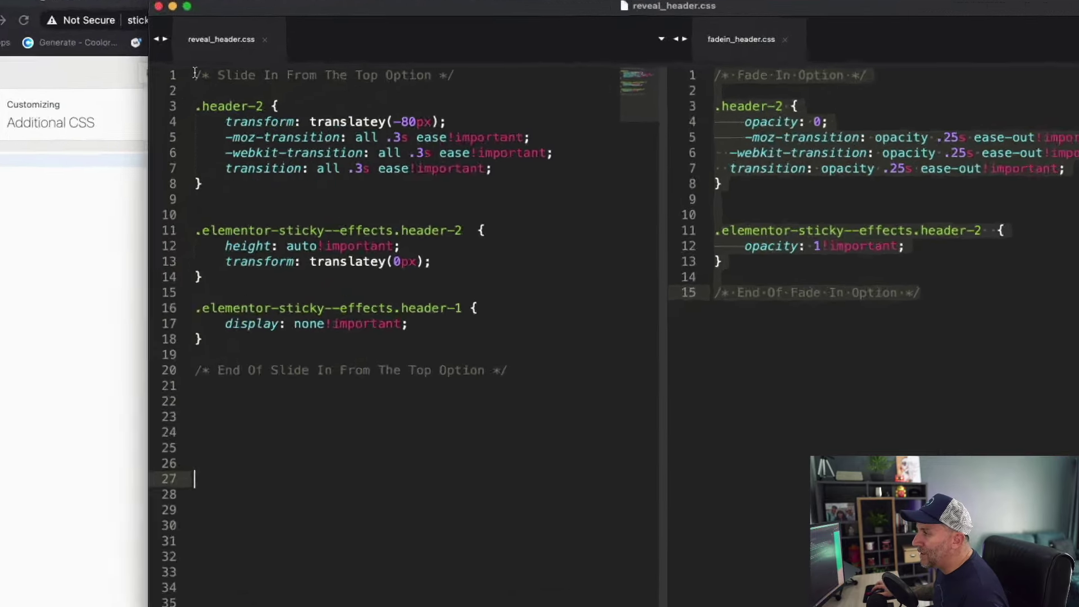
pyautogui.moveTo(185, 89); pyautogui.dragTo(261, 304)
pyautogui.moveTo(374, 446); pyautogui.dragTo(783, 508)
pyautogui.hotkey('ctrl', 'c')
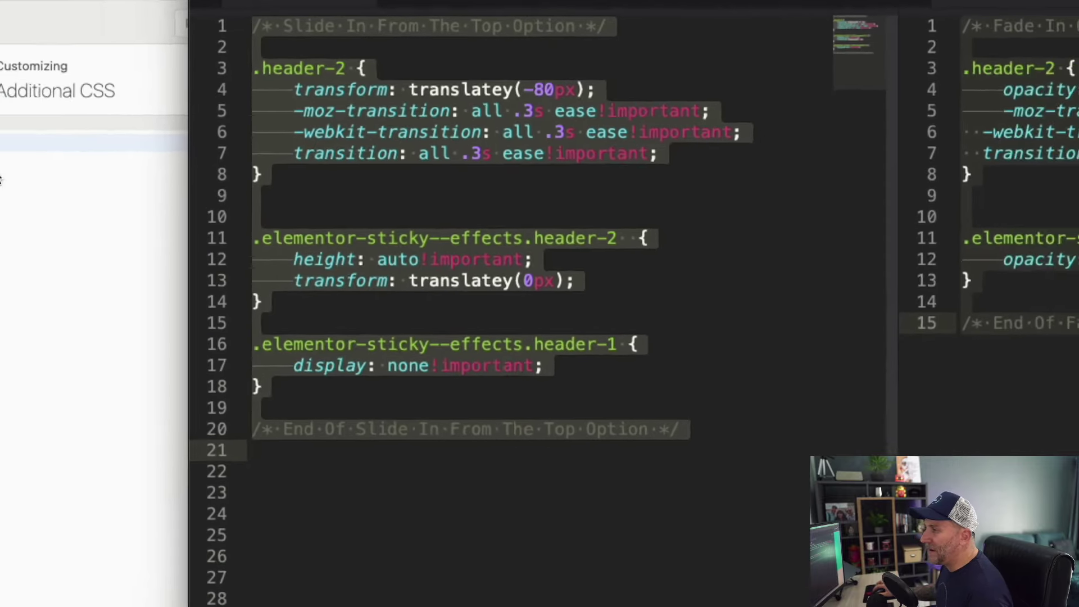
pyautogui.click(55, 140)
# Step: Paste the slide-in-from-top CSS into Additional CSS, publish, and scroll the live site to check it
pyautogui.hotkey('ctrl', 'v')
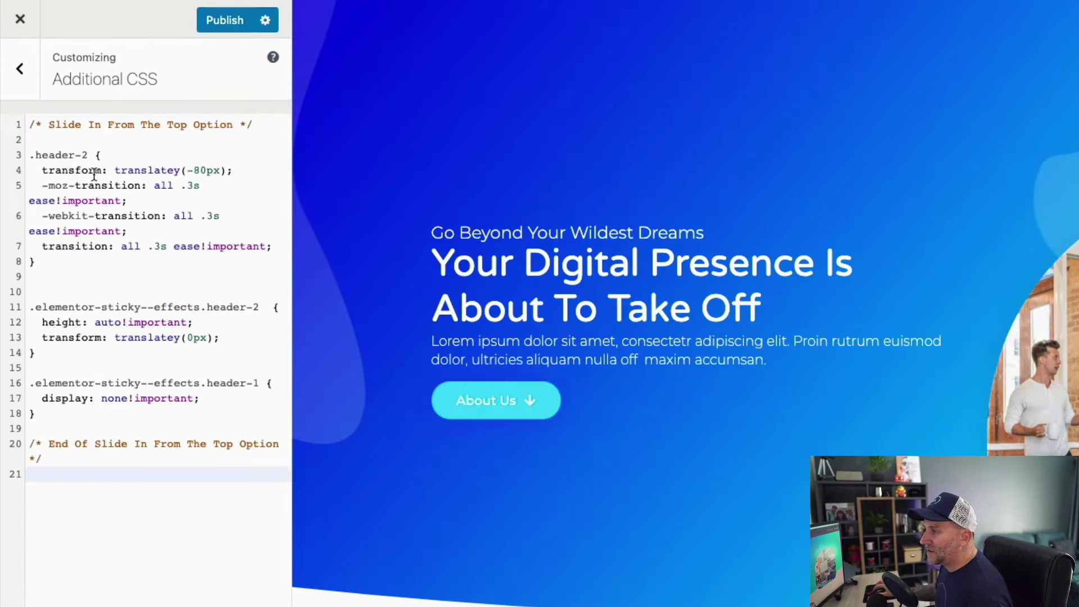
pyautogui.click(212, 21)
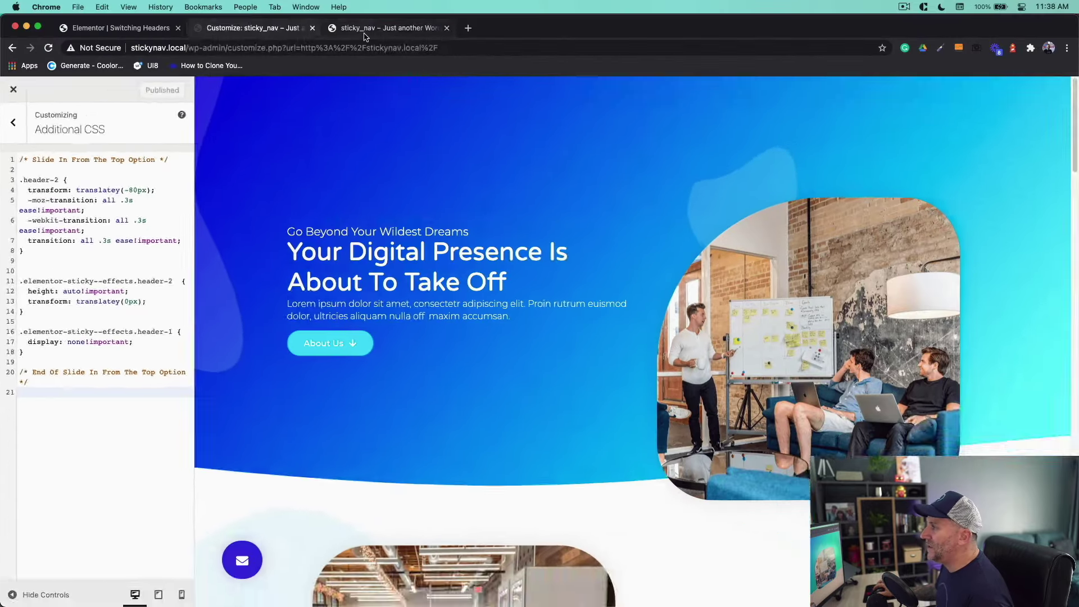
pyautogui.click(388, 28)
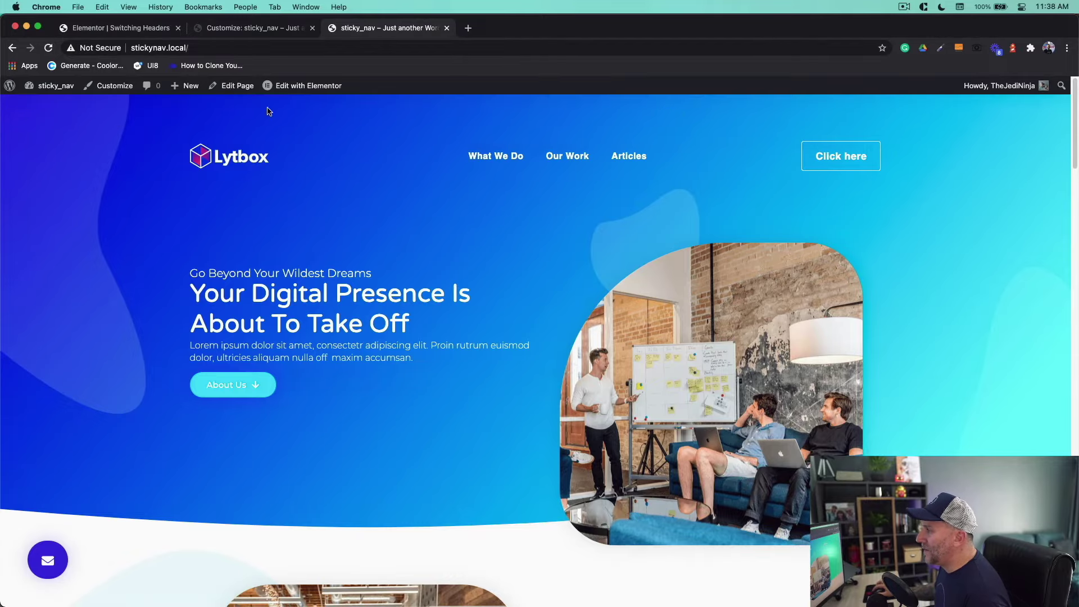
pyautogui.scroll(-6, 264, 108)
pyautogui.scroll(6, 349, 173)
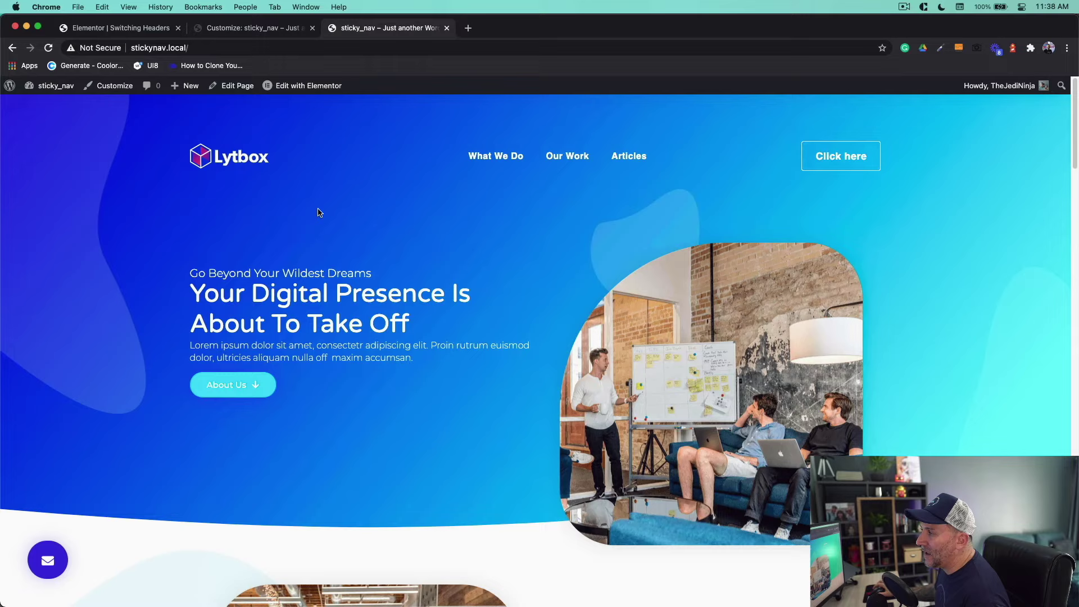
pyautogui.click(129, 30)
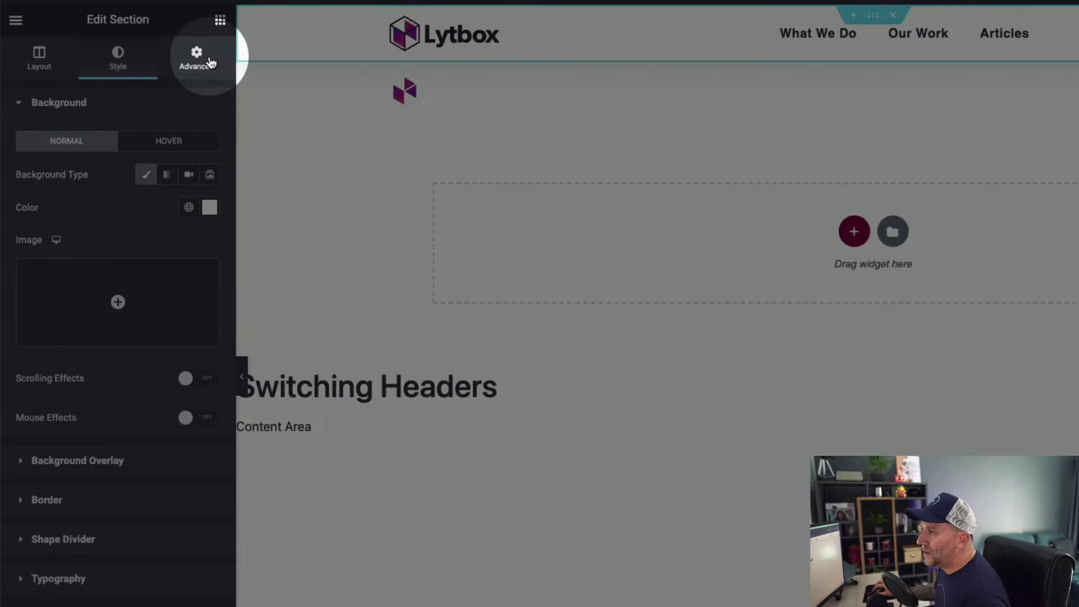
# Step: In Motion Effects, set the section to stick to Top on desktop and tablet only
pyautogui.click(193, 63)
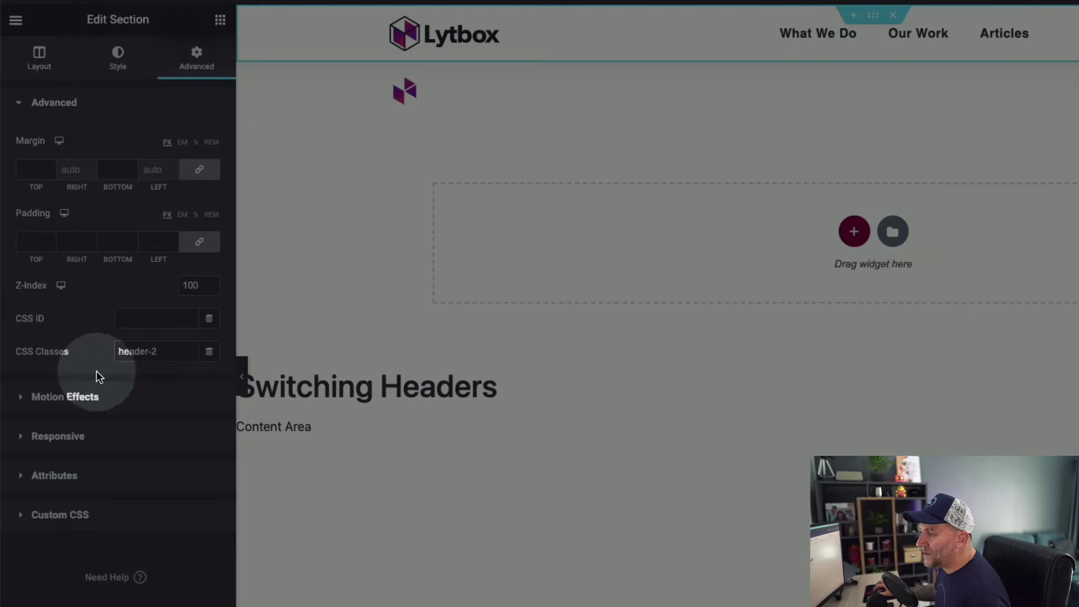
pyautogui.click(74, 398)
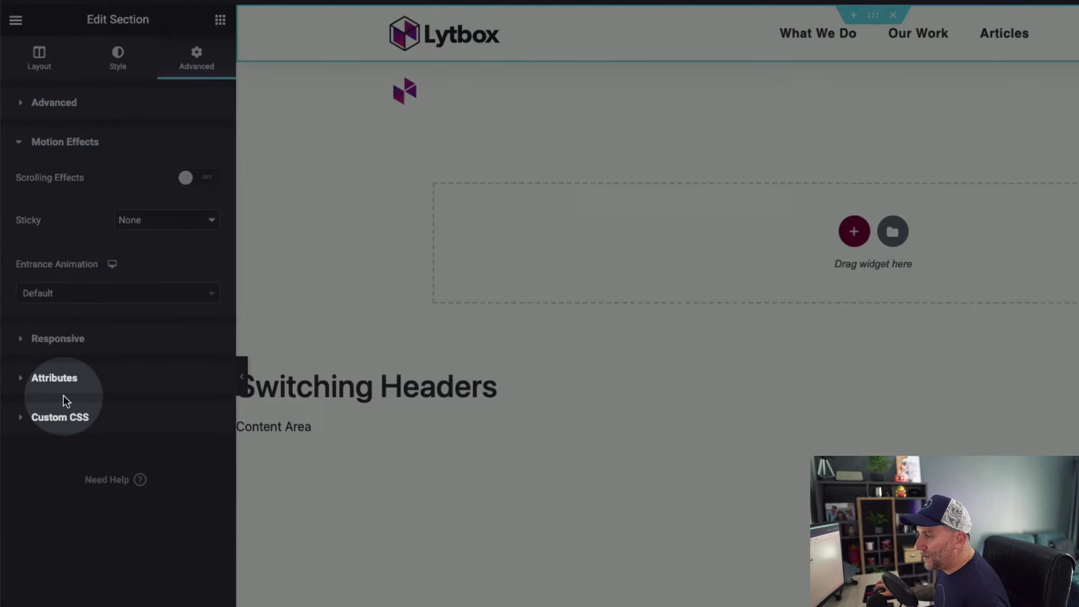
pyautogui.click(144, 224)
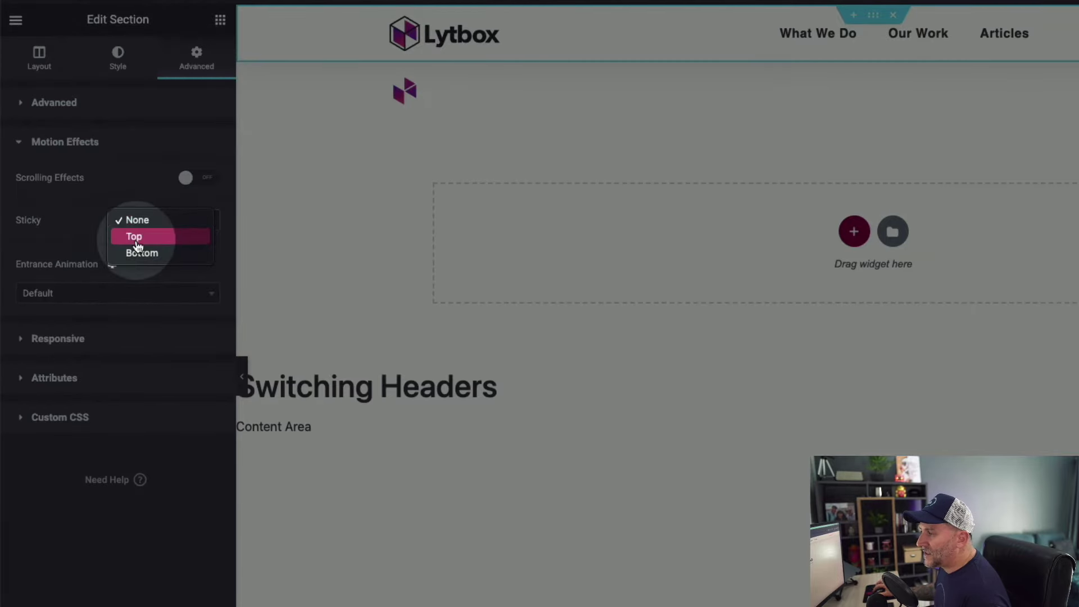
pyautogui.click(132, 235)
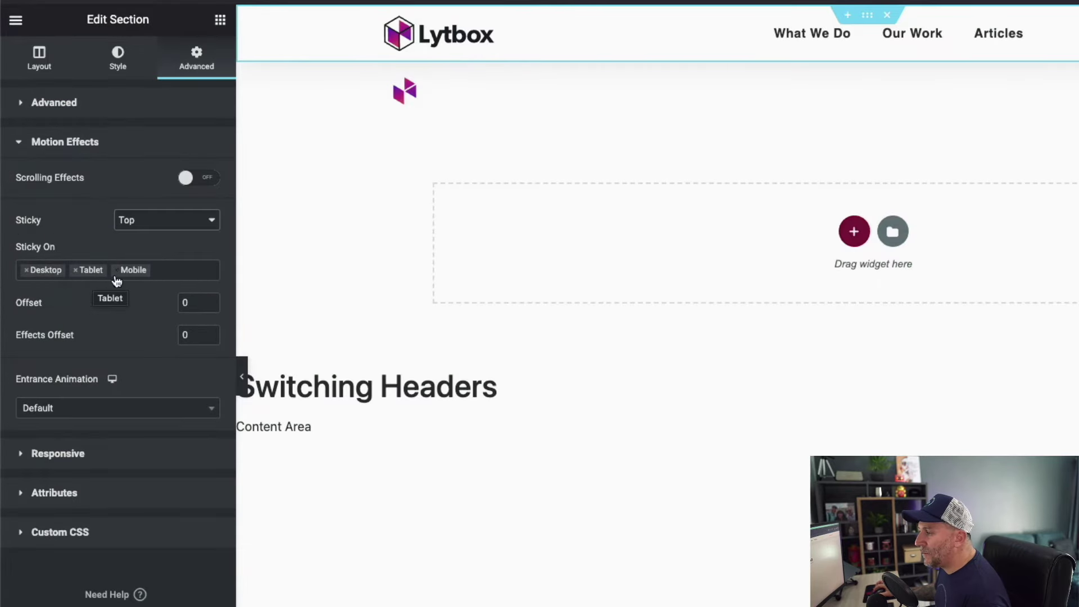
pyautogui.click(117, 270)
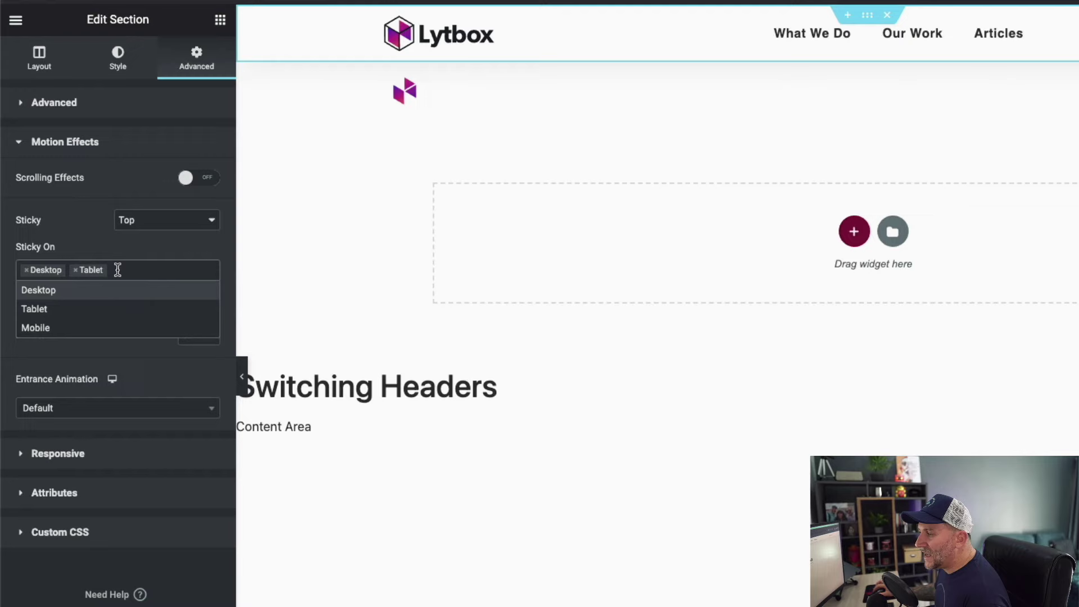
pyautogui.click(89, 245)
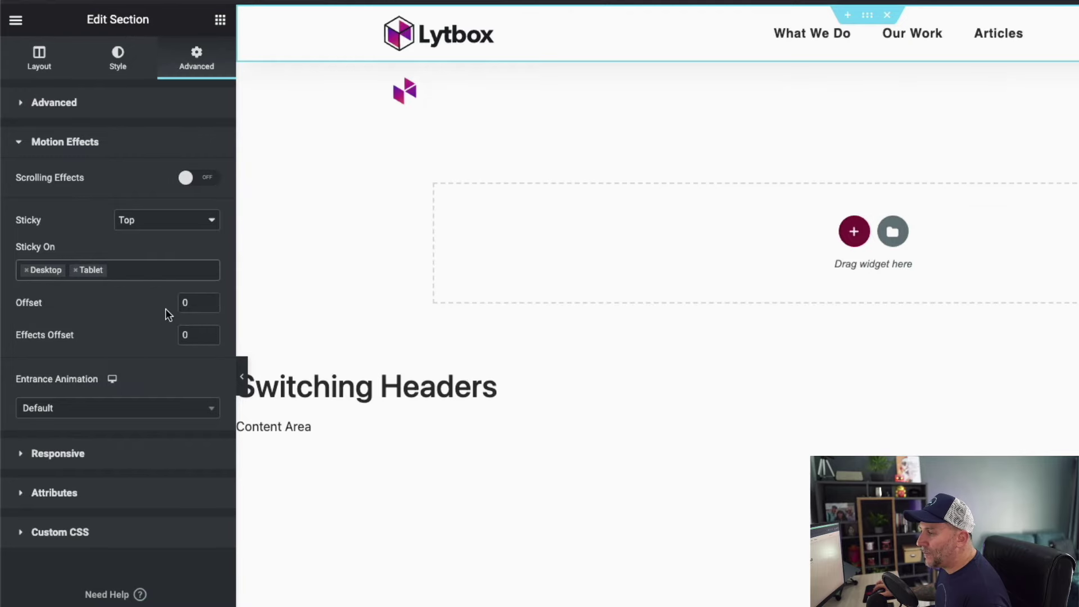
# Step: Leave Offset at 0 and set the Effects Offset to 100
pyautogui.doubleClick(185, 303)
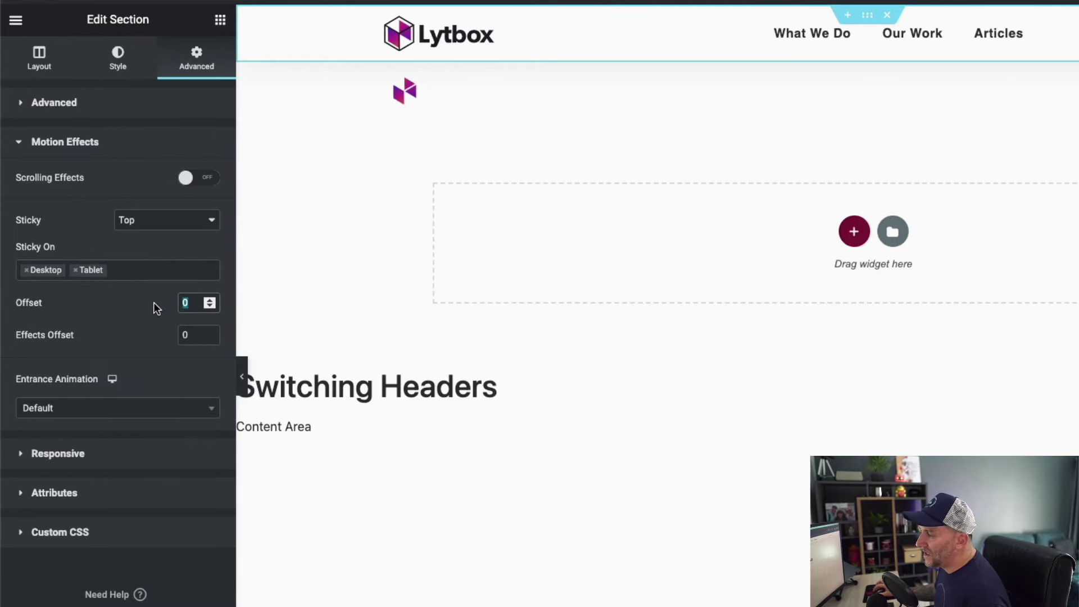
pyautogui.click(159, 304)
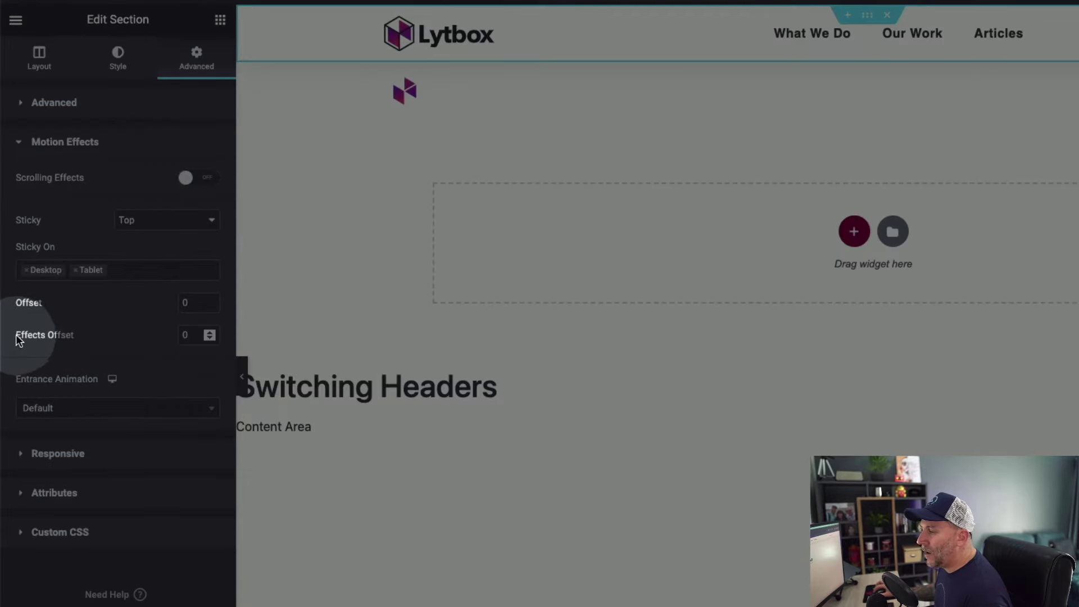
pyautogui.moveTo(16, 335); pyautogui.dragTo(85, 338)
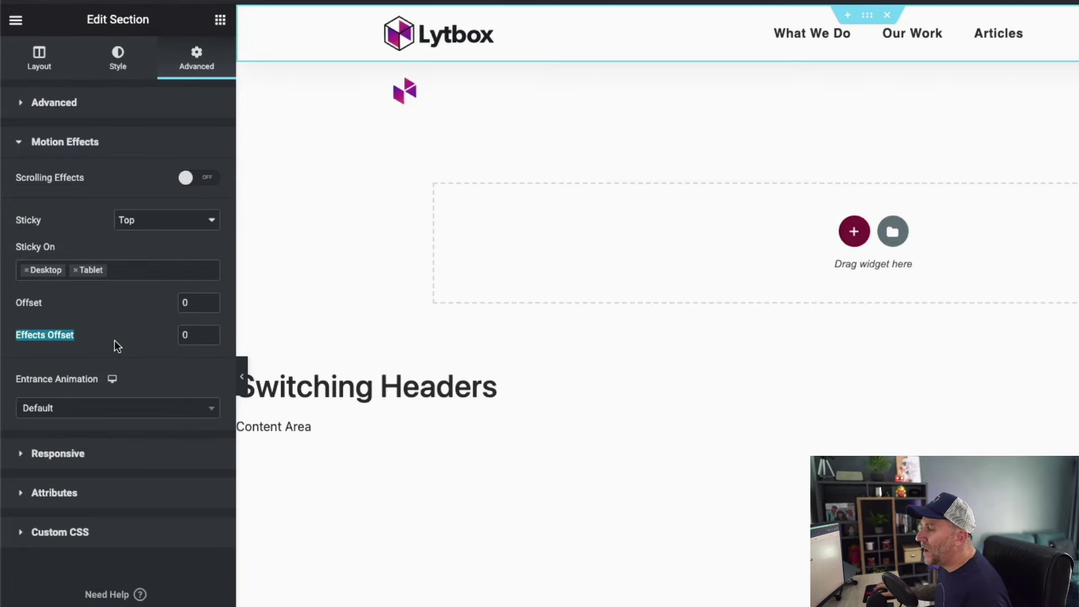
pyautogui.click(195, 334)
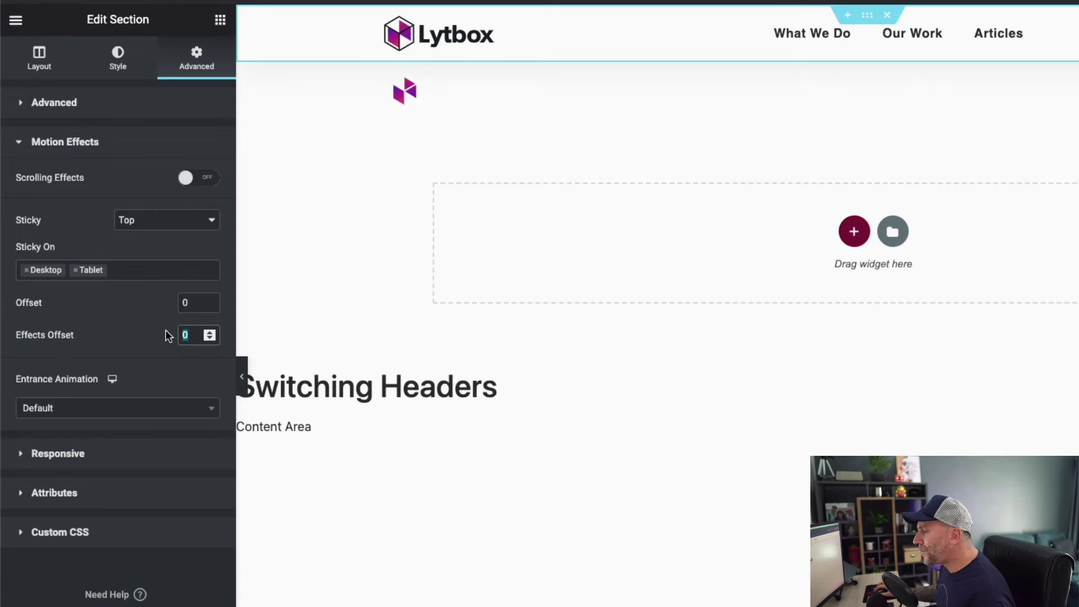
pyautogui.write('100')
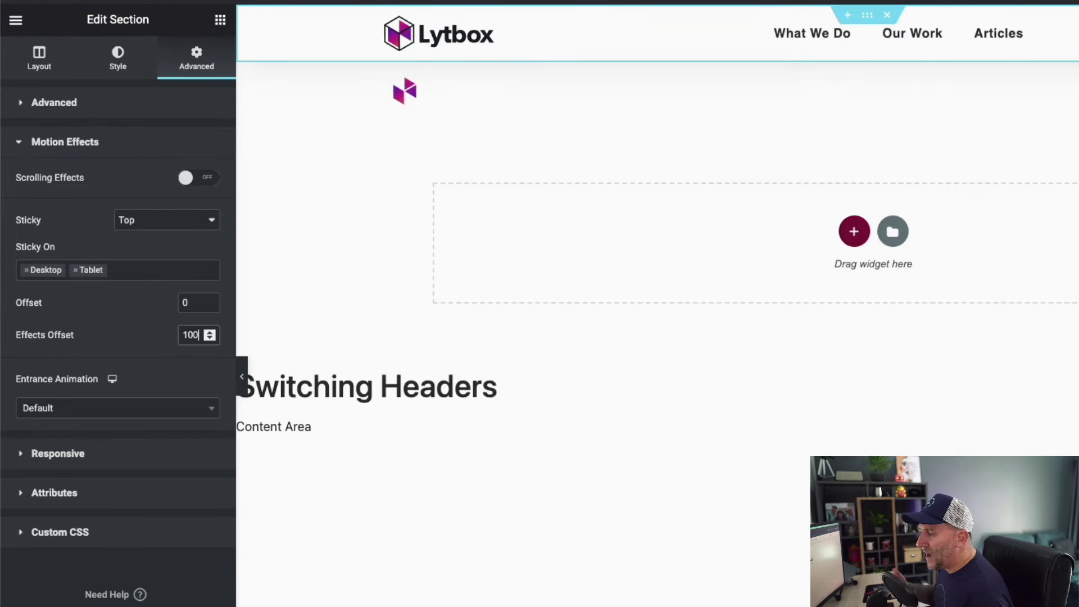
pyautogui.click(146, 340)
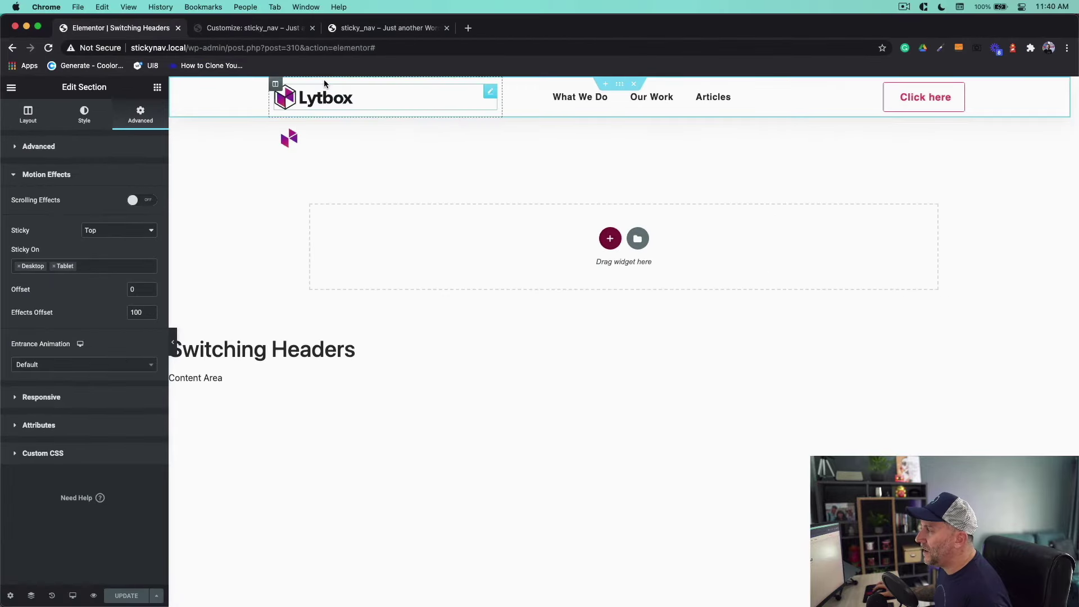
# Step: Reload the live homepage and scroll down and up to confirm the white header sticks
pyautogui.click(373, 28)
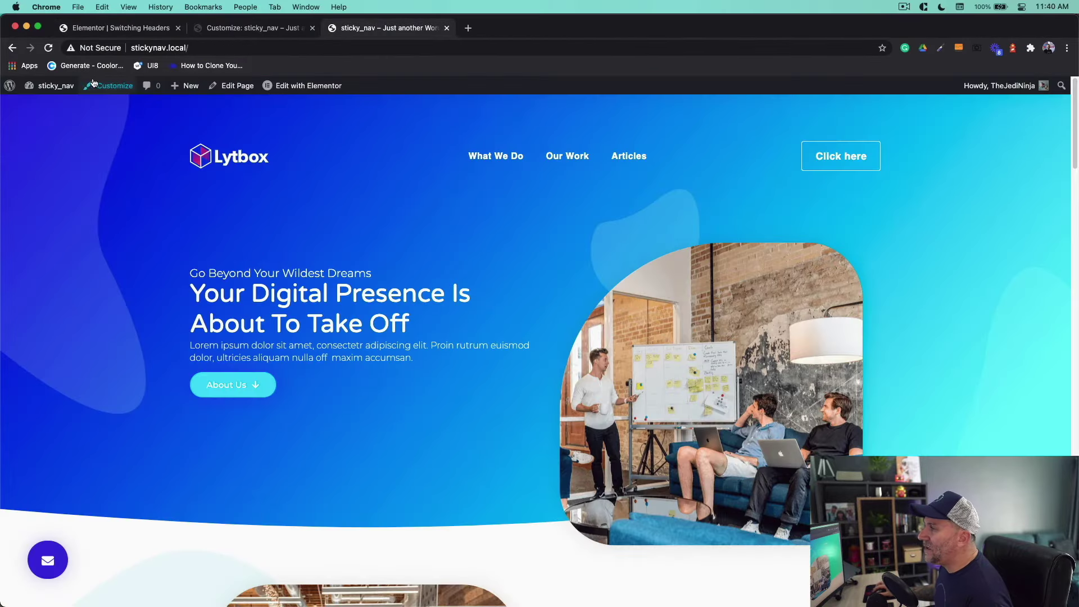
pyautogui.press('super+r')
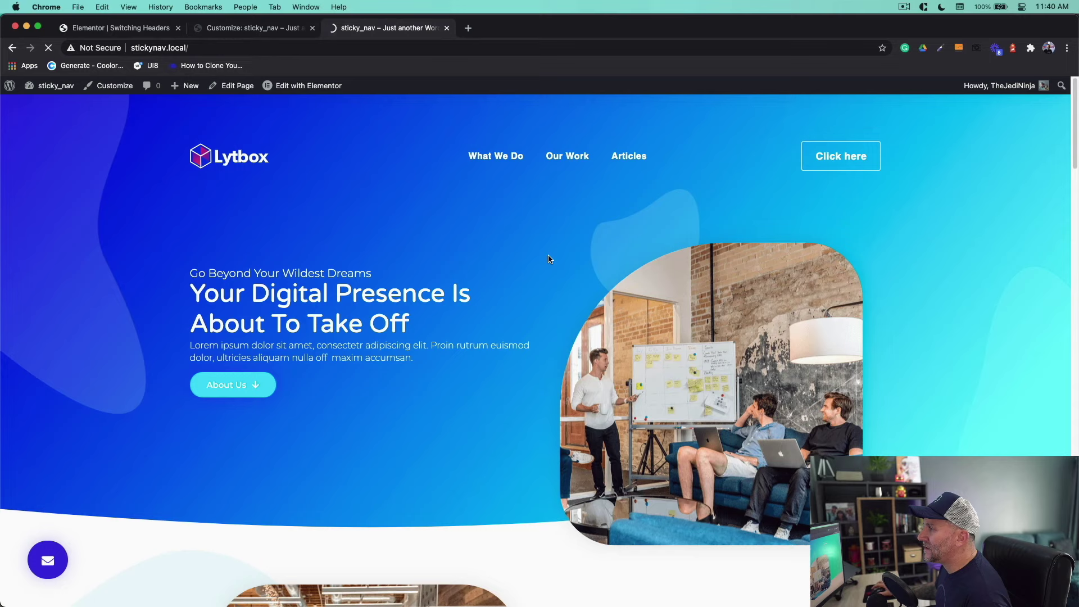
pyautogui.scroll(-2, 549, 259)
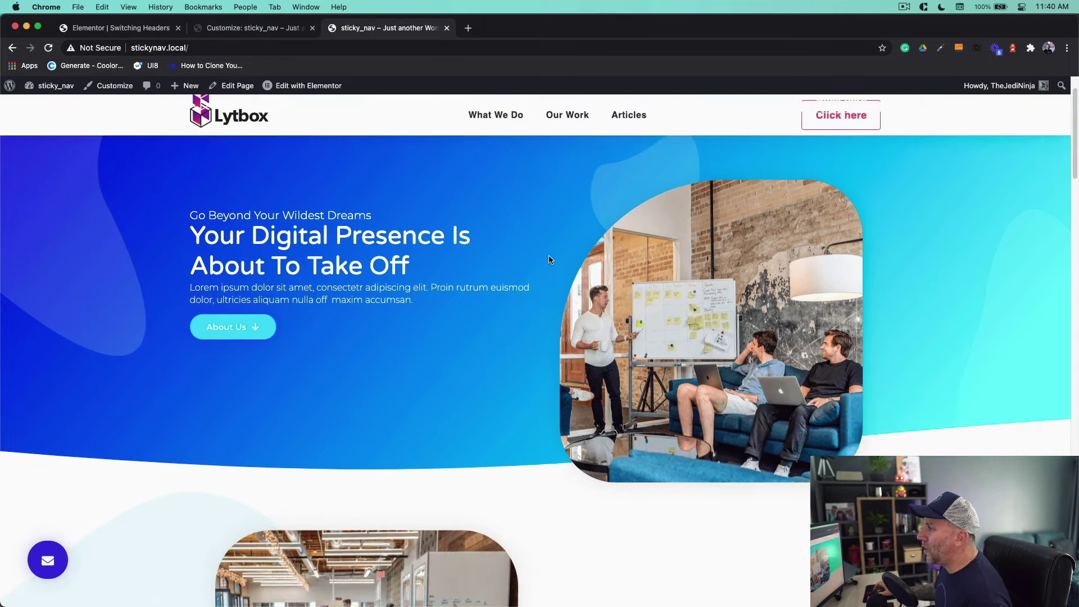
pyautogui.scroll(-4, 550, 259)
pyautogui.scroll(5, 549, 259)
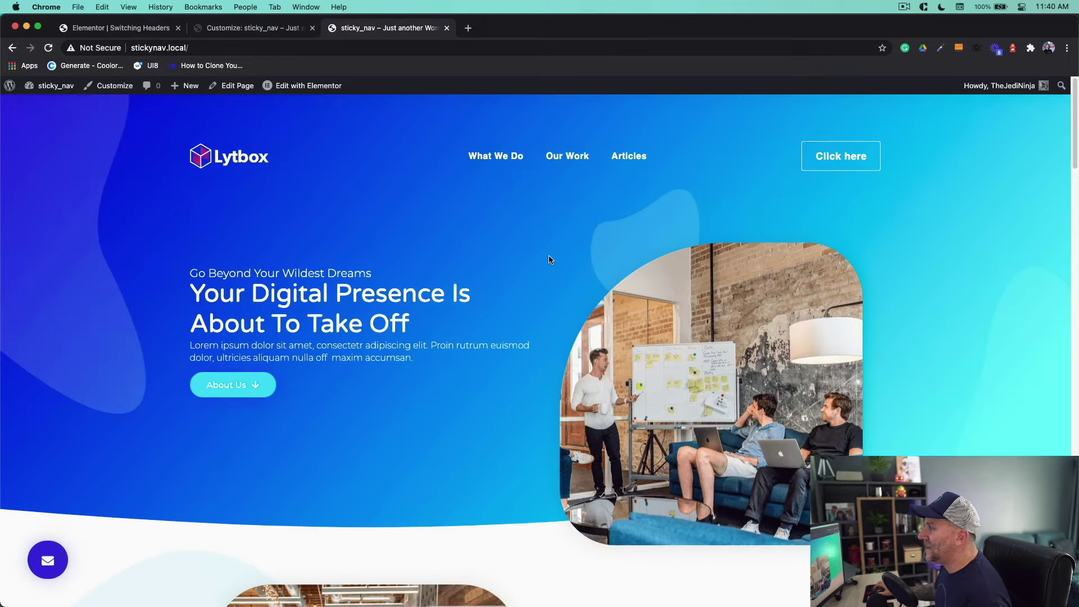
pyautogui.scroll(-10, 550, 259)
pyautogui.scroll(6, 550, 259)
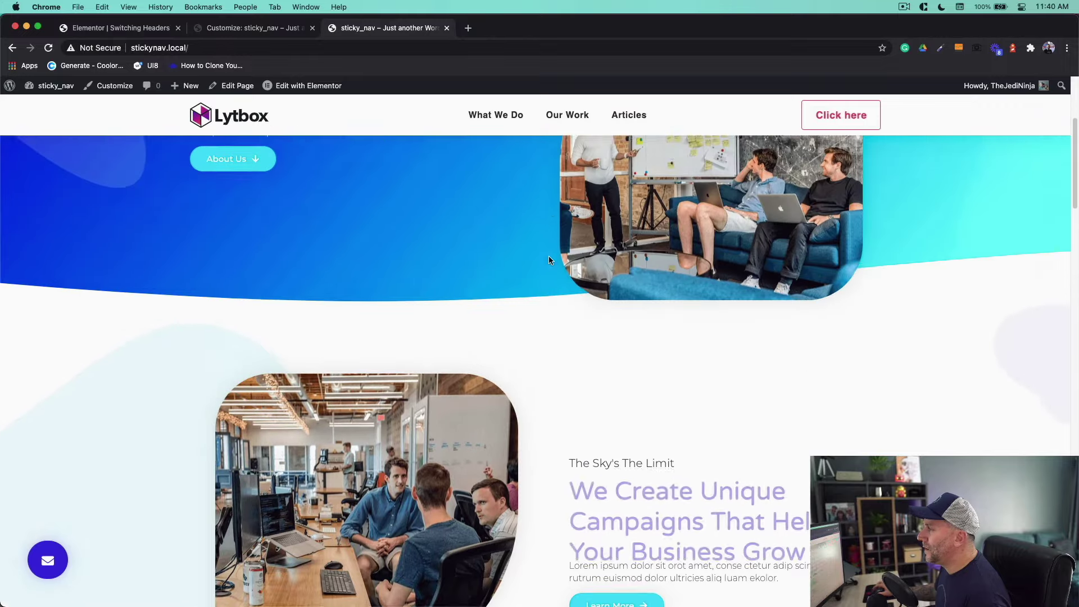
pyautogui.scroll(4, 548, 260)
pyautogui.click(117, 28)
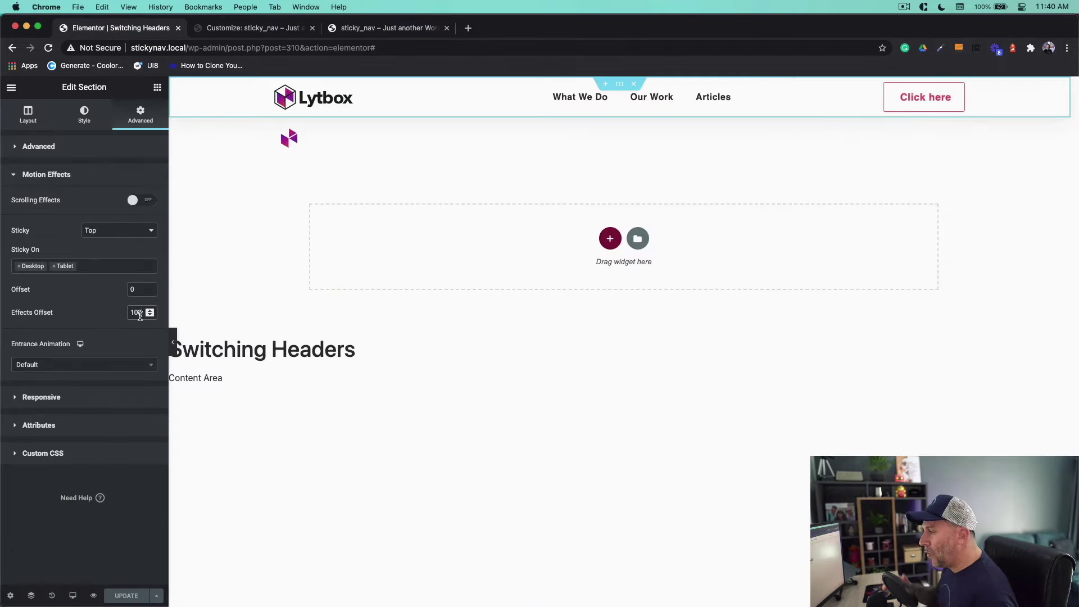
pyautogui.click(140, 314)
pyautogui.write('0')
pyautogui.click(127, 596)
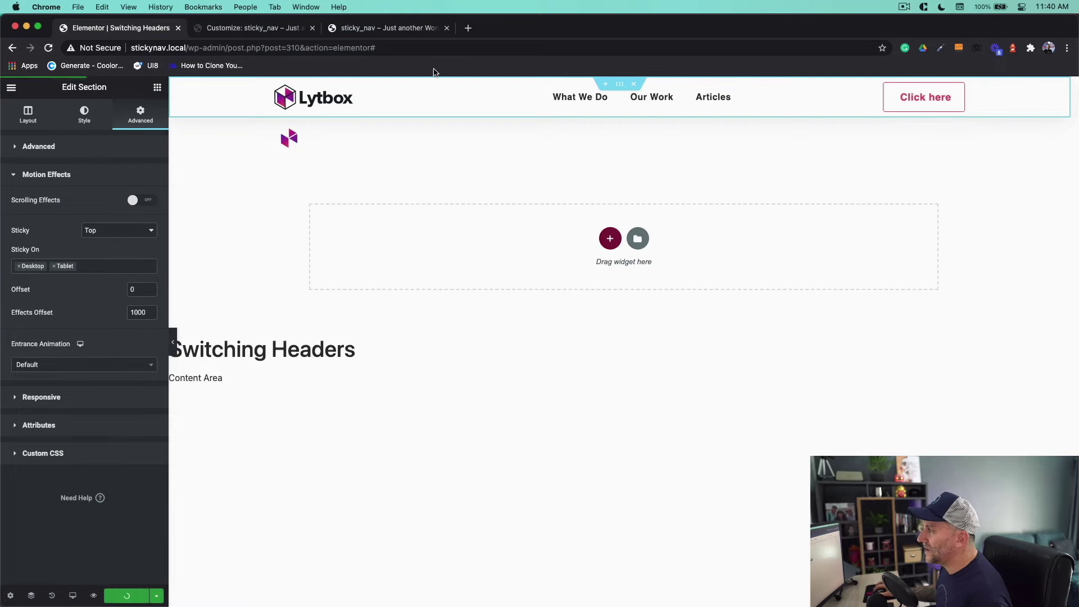
pyautogui.click(388, 28)
pyautogui.click(48, 48)
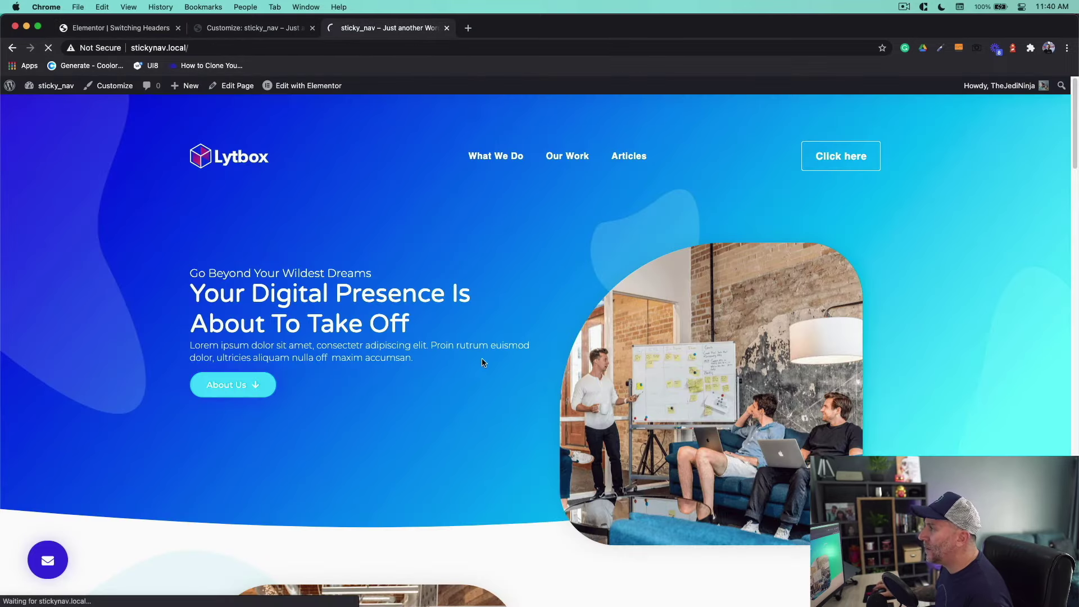
pyautogui.scroll(-4, 508, 355)
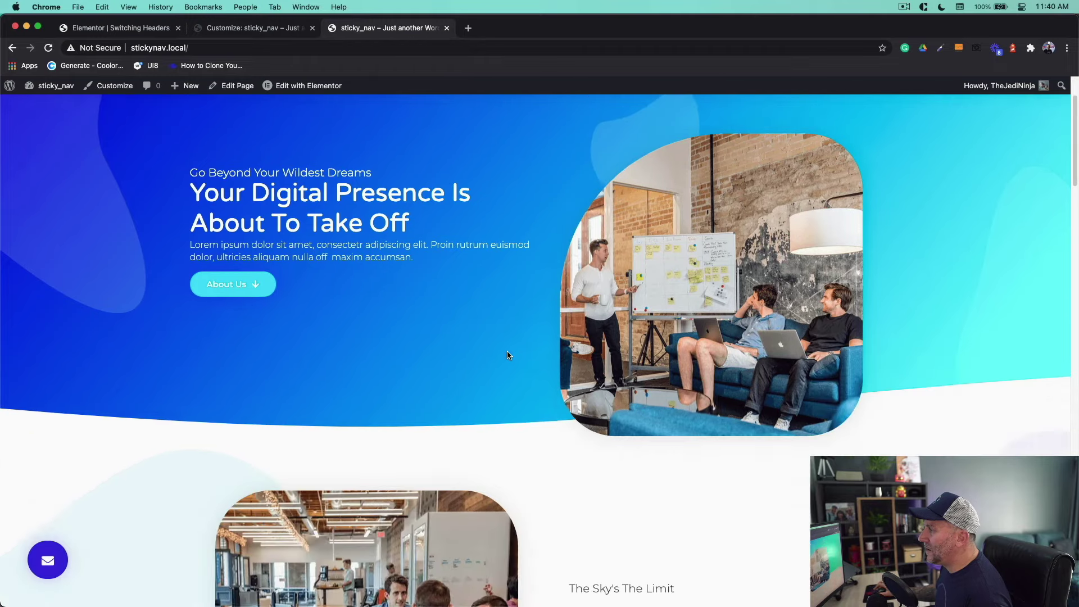
pyautogui.scroll(-3, 507, 355)
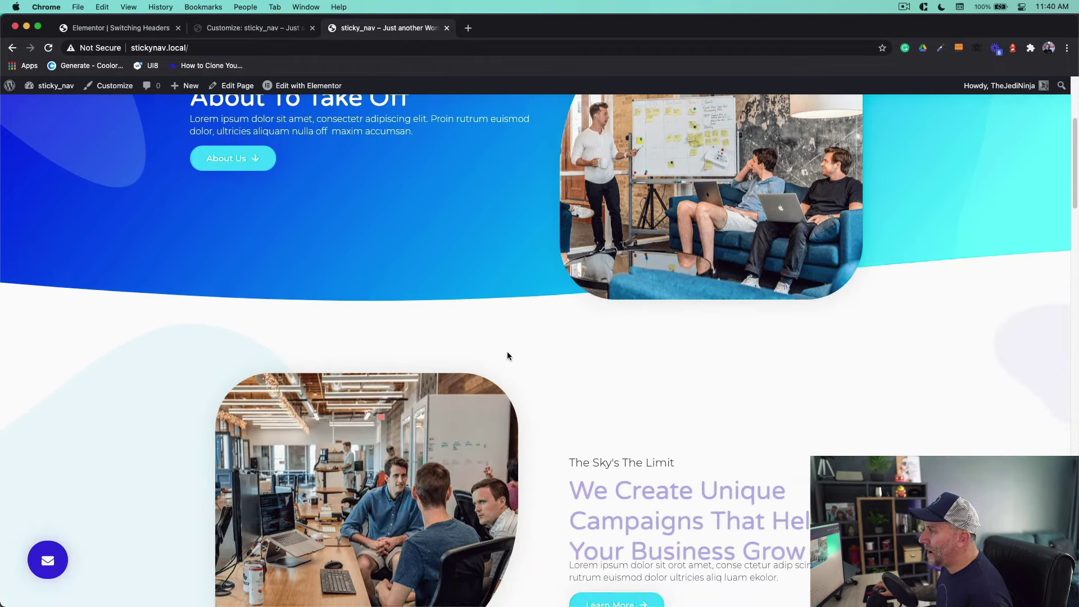
pyautogui.scroll(-5, 508, 355)
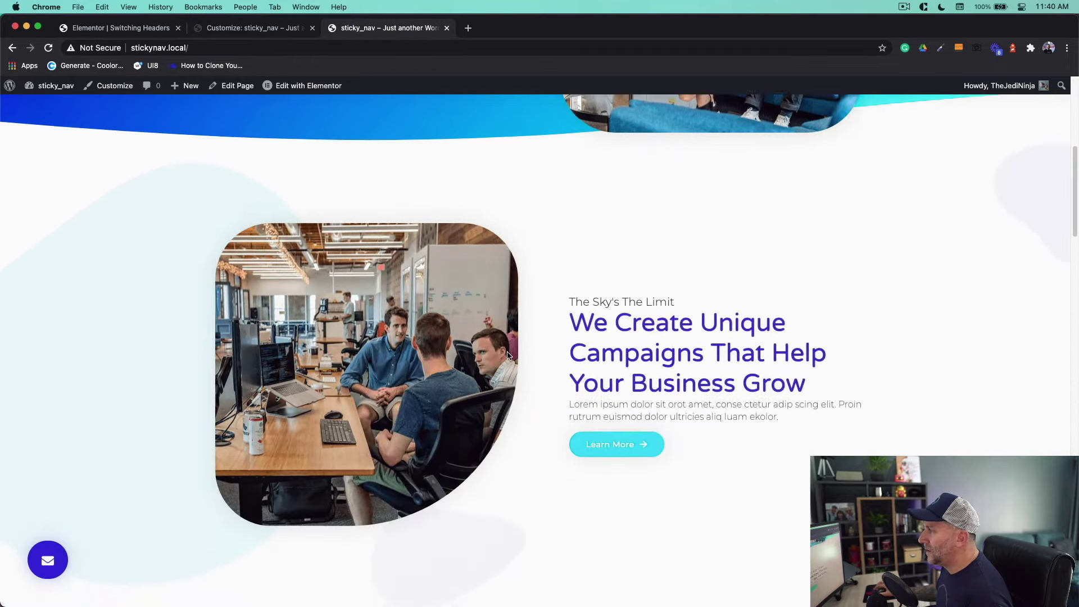
pyautogui.scroll(-3, 508, 355)
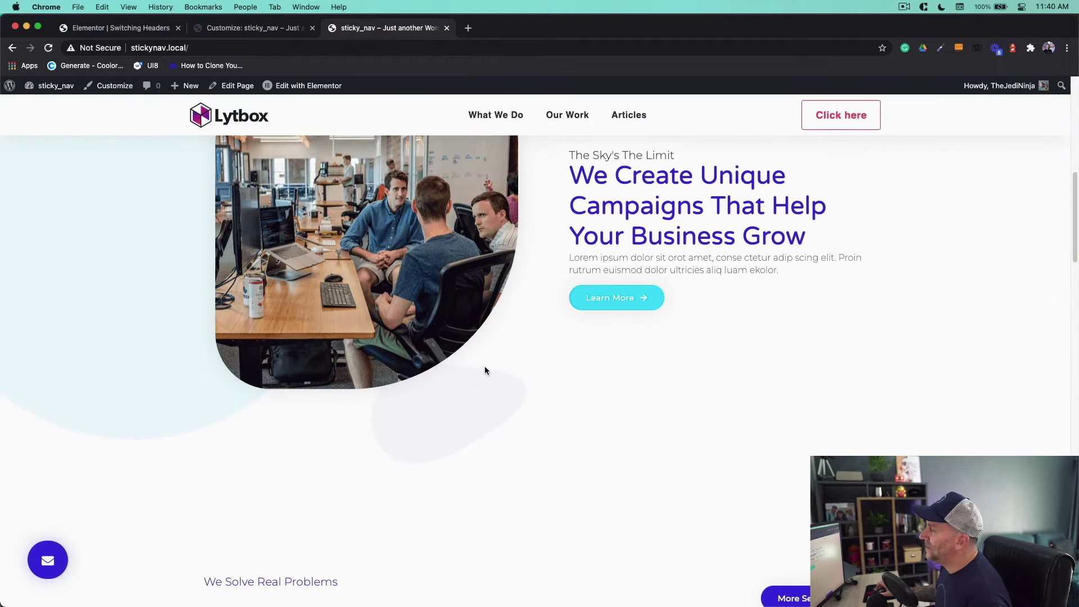
pyautogui.scroll(10, 485, 368)
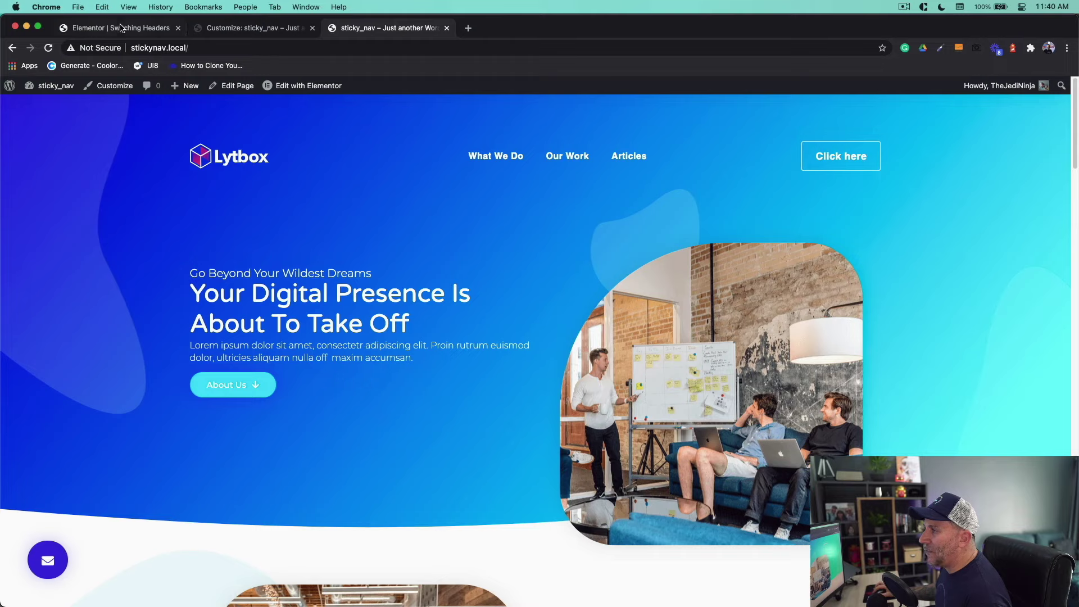
pyautogui.click(119, 29)
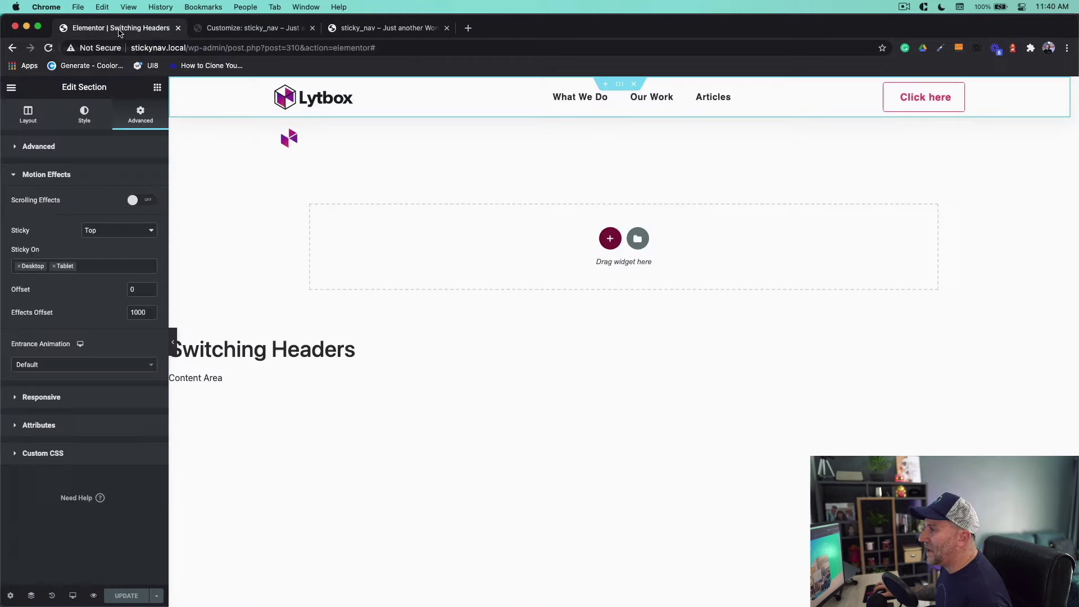
pyautogui.click(388, 27)
pyautogui.scroll(-15, 466, 285)
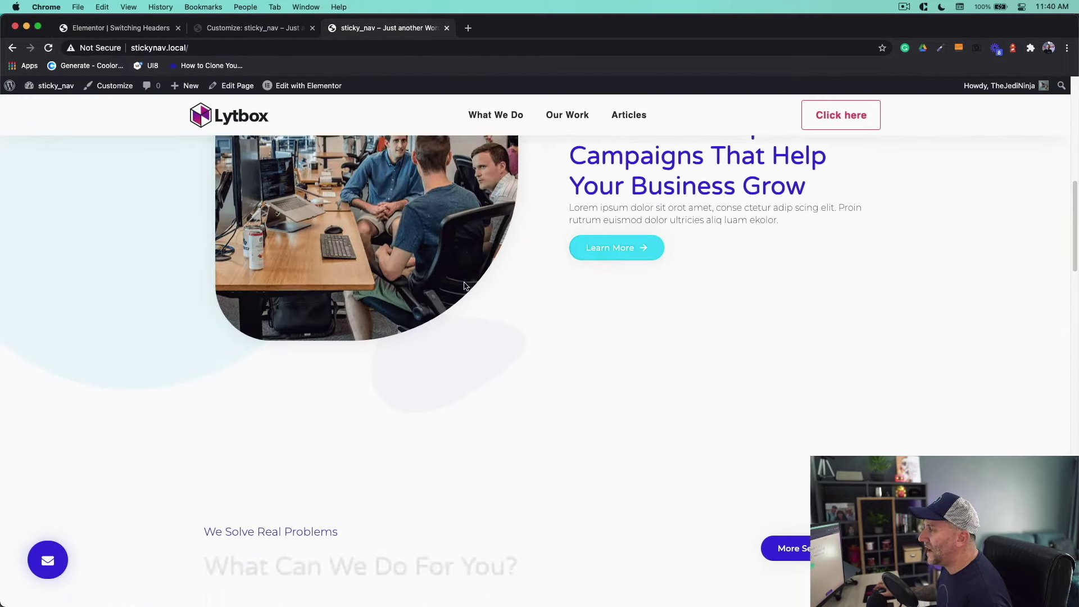
pyautogui.scroll(-5, 464, 284)
pyautogui.scroll(15, 464, 285)
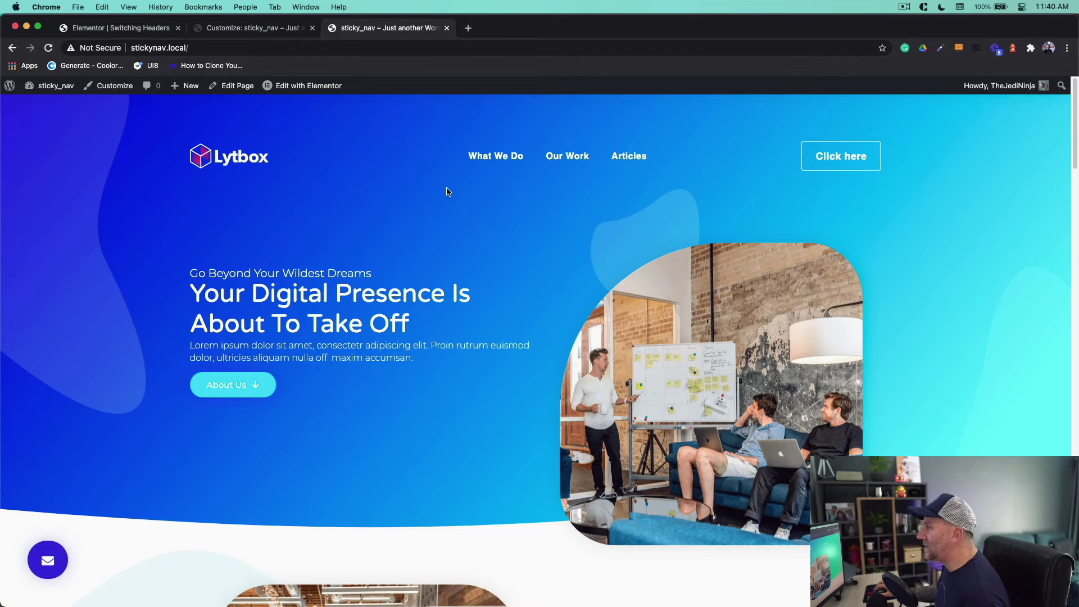
# Step: Unlink the second header section's margins and set its top margin to -75 px
pyautogui.click(132, 29)
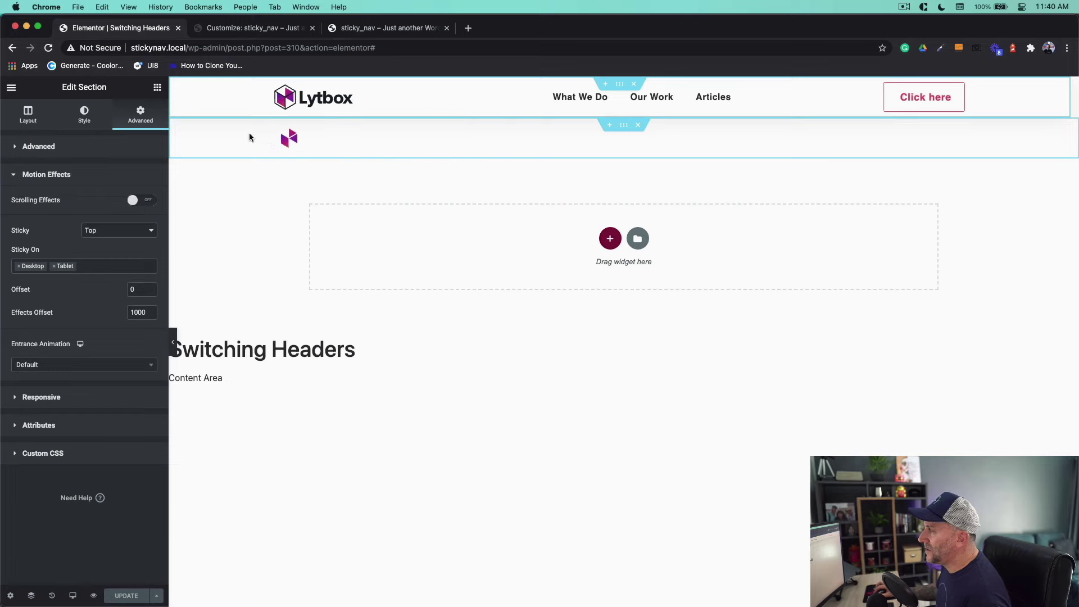
pyautogui.click(673, 115)
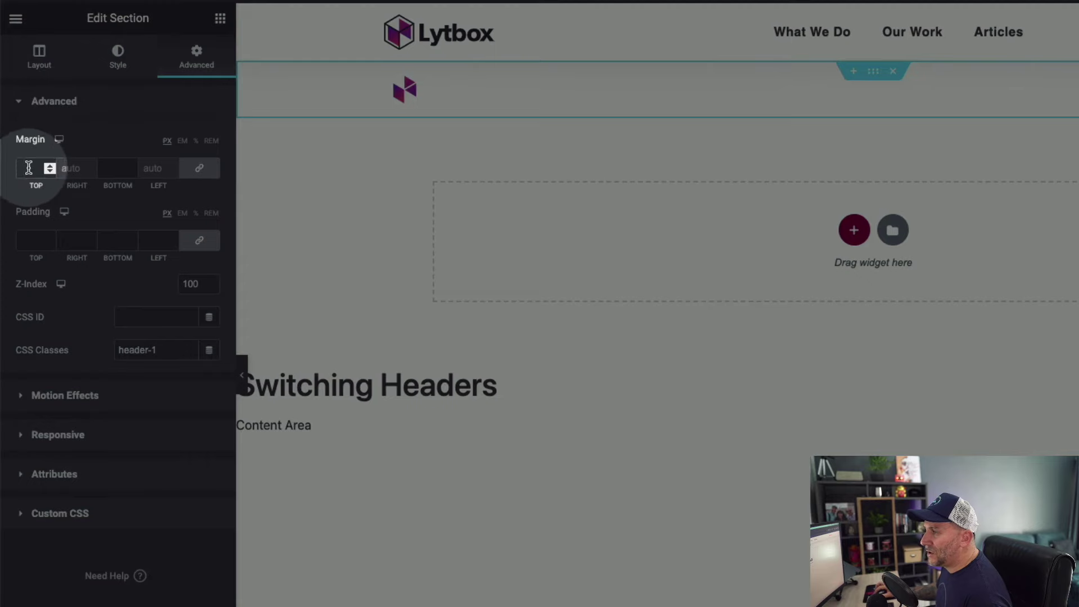
pyautogui.click(204, 176)
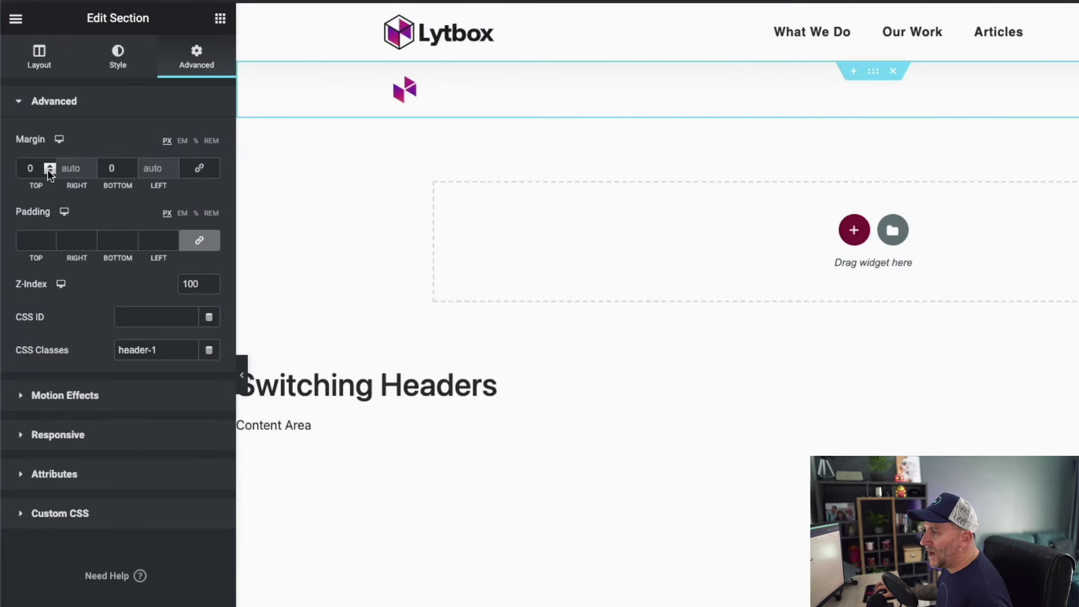
pyautogui.moveTo(47, 170); pyautogui.dragTo(47, 169)
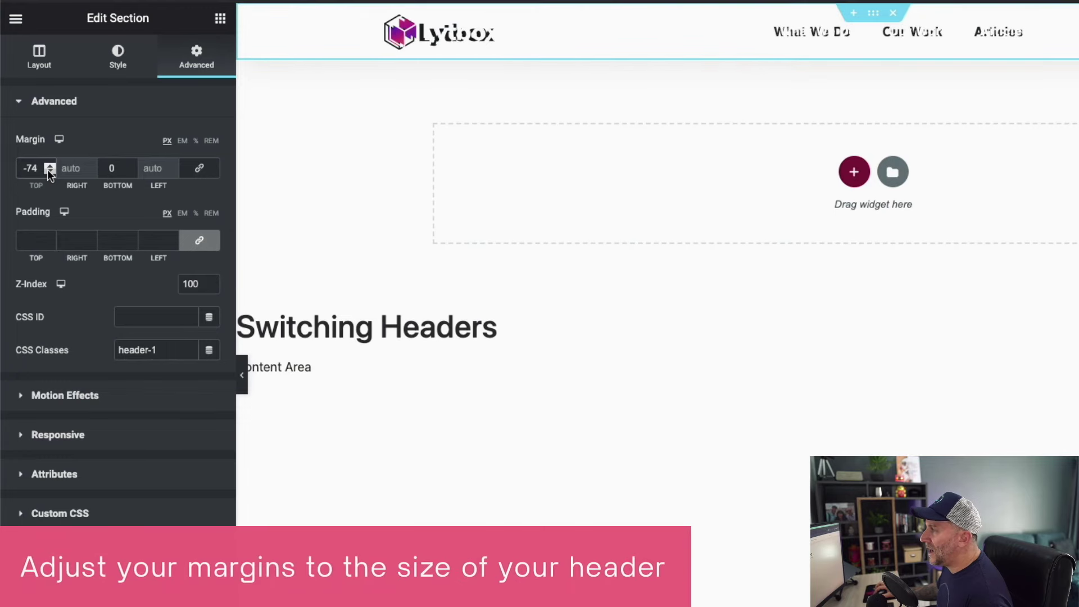
pyautogui.click(47, 169)
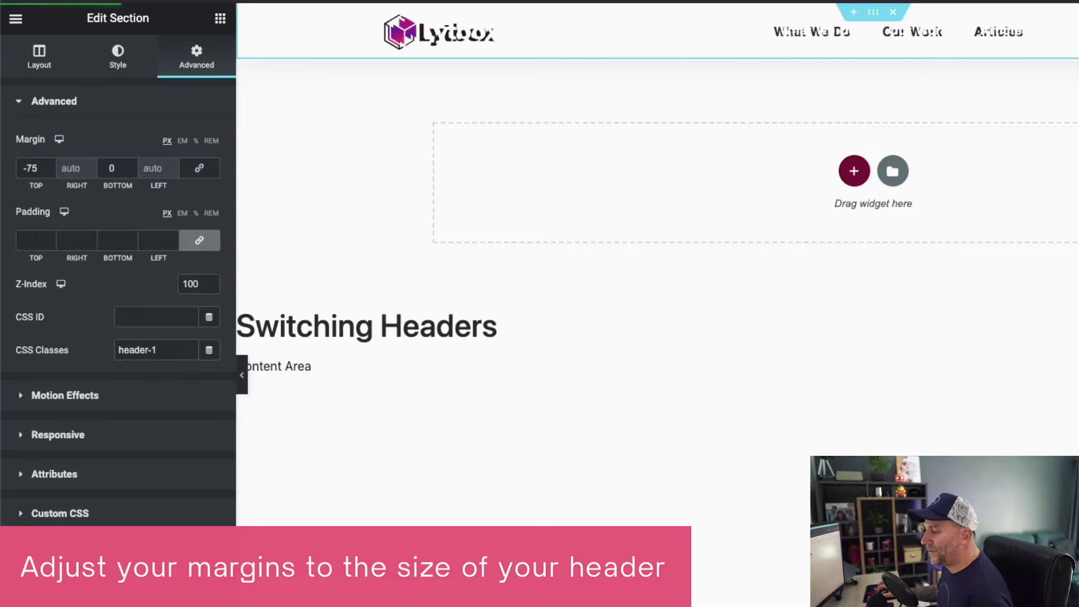
# Step: Reload the live homepage and scroll past the hero and back to test the header switch
pyautogui.click(385, 28)
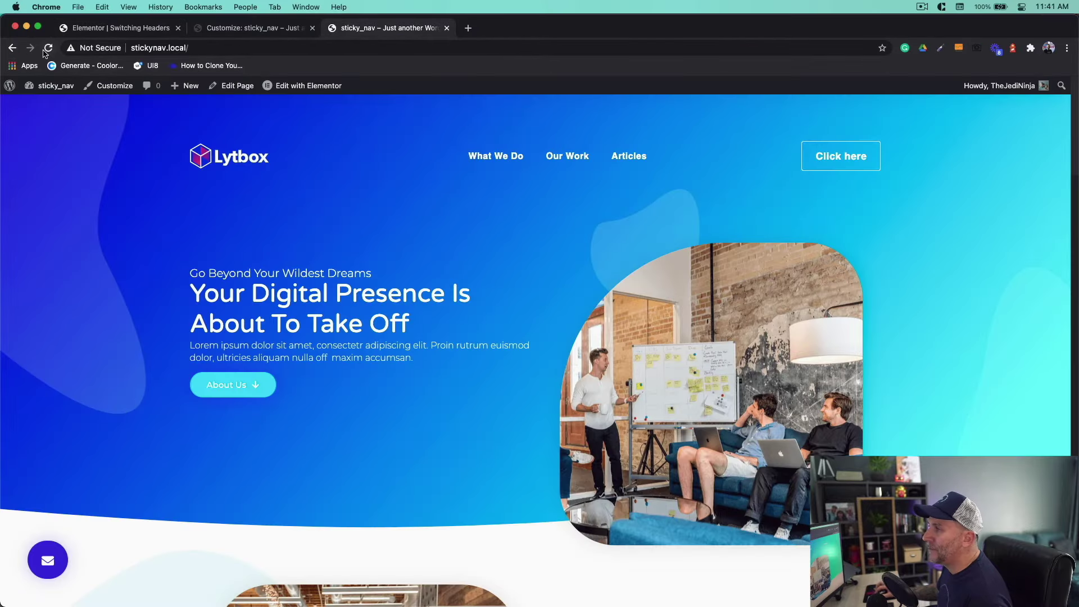
pyautogui.click(47, 50)
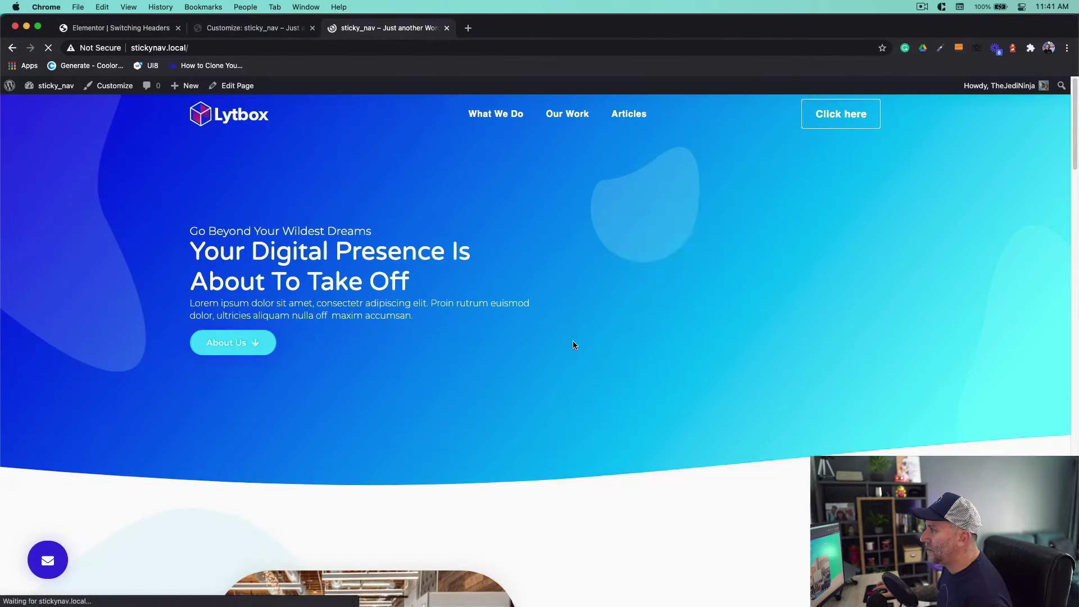
pyautogui.scroll(-1, 601, 220)
pyautogui.scroll(-10, 601, 225)
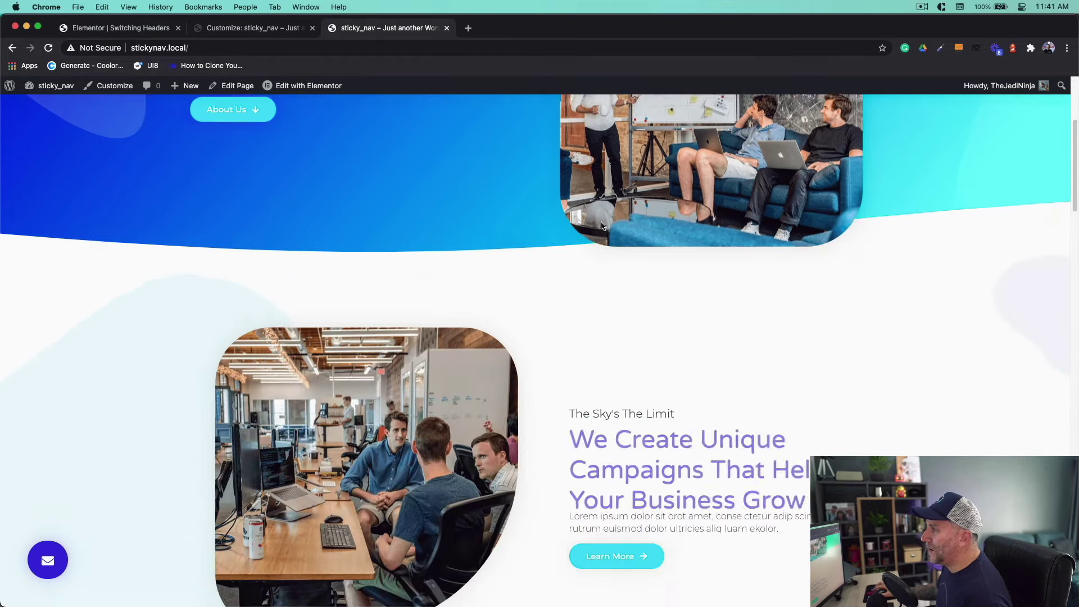
pyautogui.scroll(10, 599, 226)
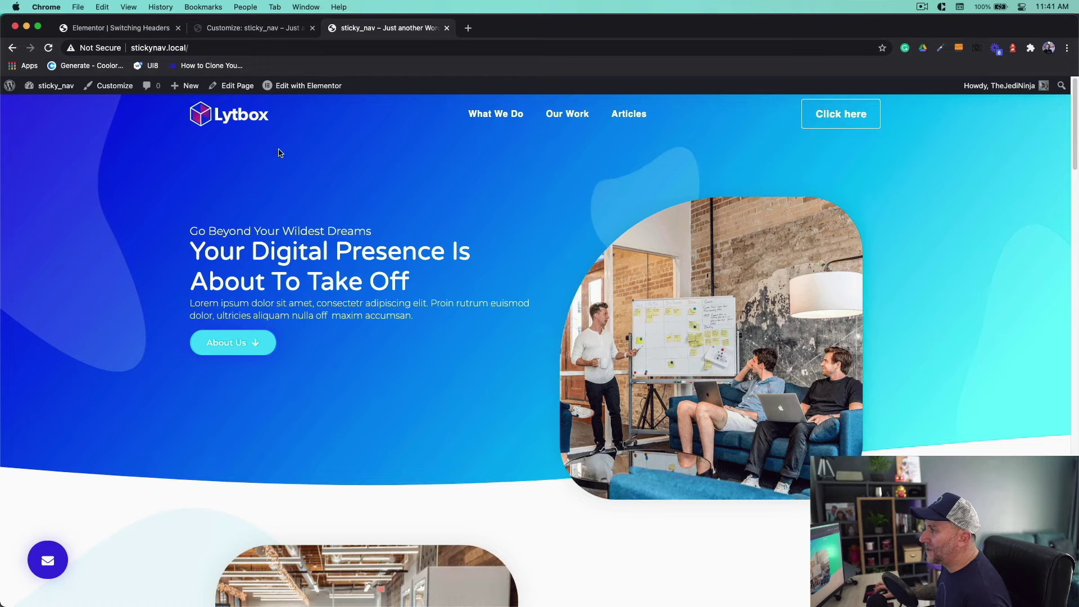
pyautogui.scroll(-10, 460, 177)
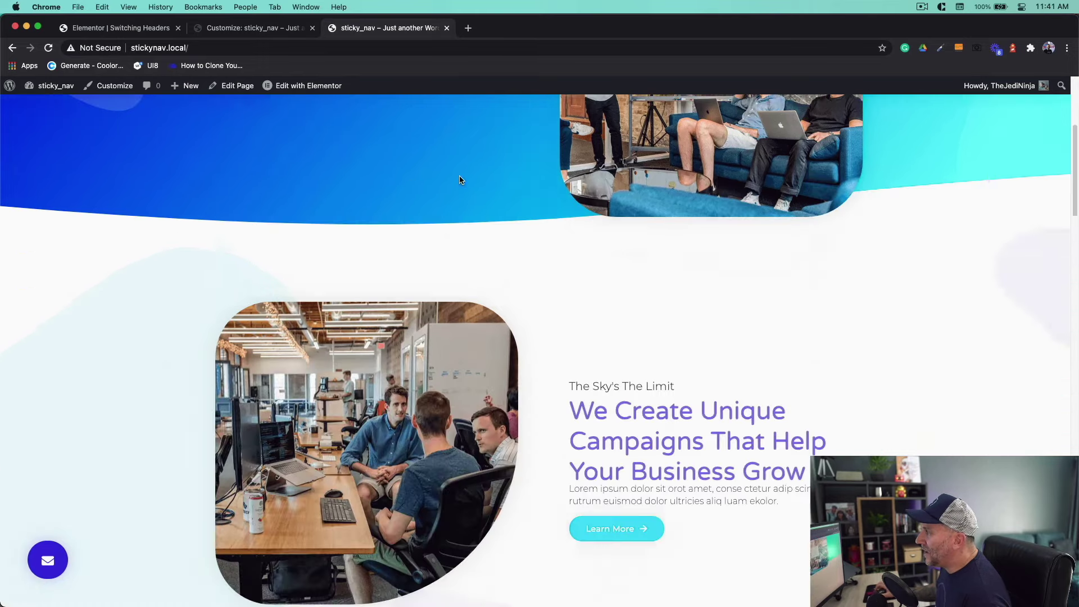
pyautogui.scroll(10, 459, 180)
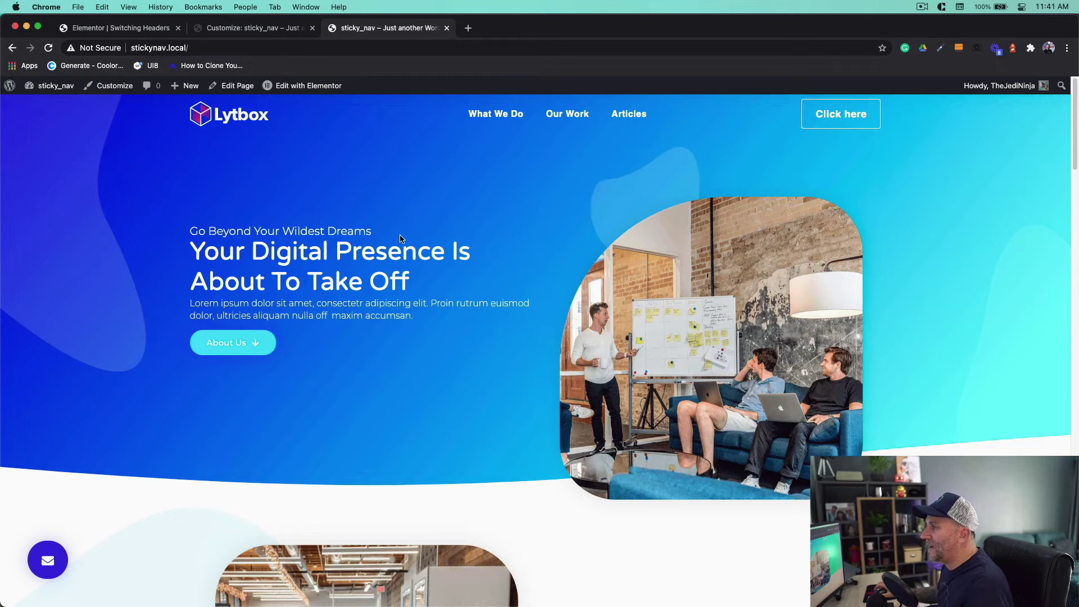
# Step: In Sublime Text, select lines 1–15 of fadein_header.css and copy them
pyautogui.hotkey('ctrl', 'Up')
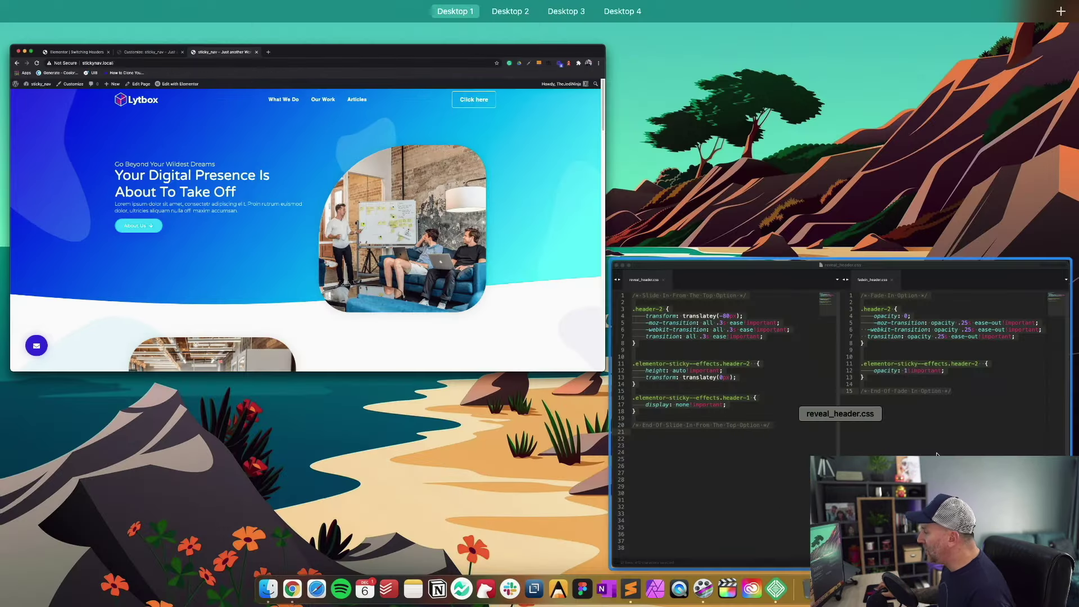
pyautogui.click(782, 500)
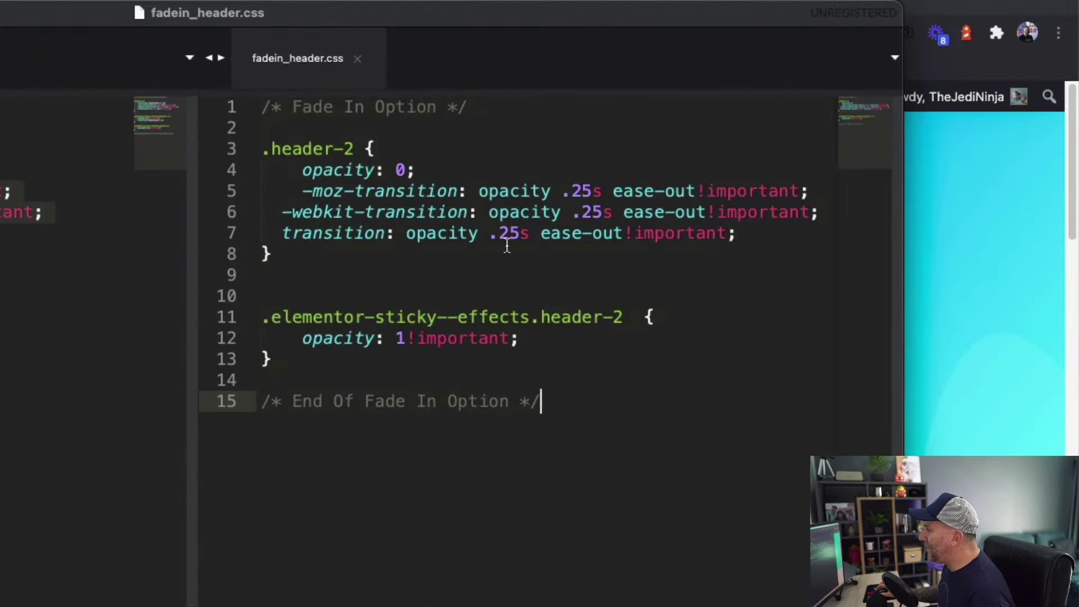
pyautogui.click(261, 106)
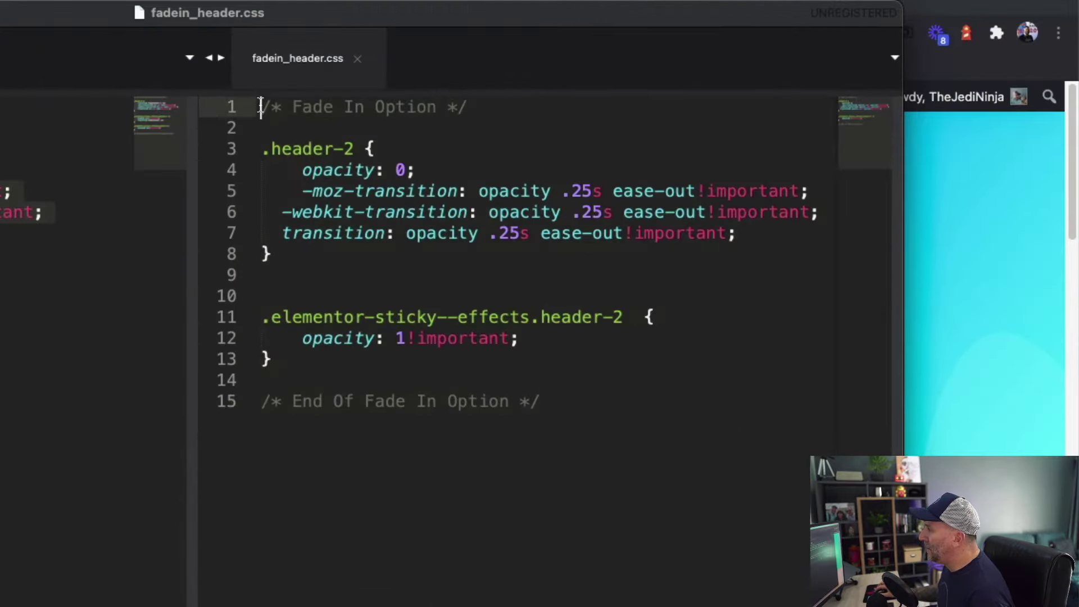
pyautogui.moveTo(262, 106); pyautogui.dragTo(557, 400)
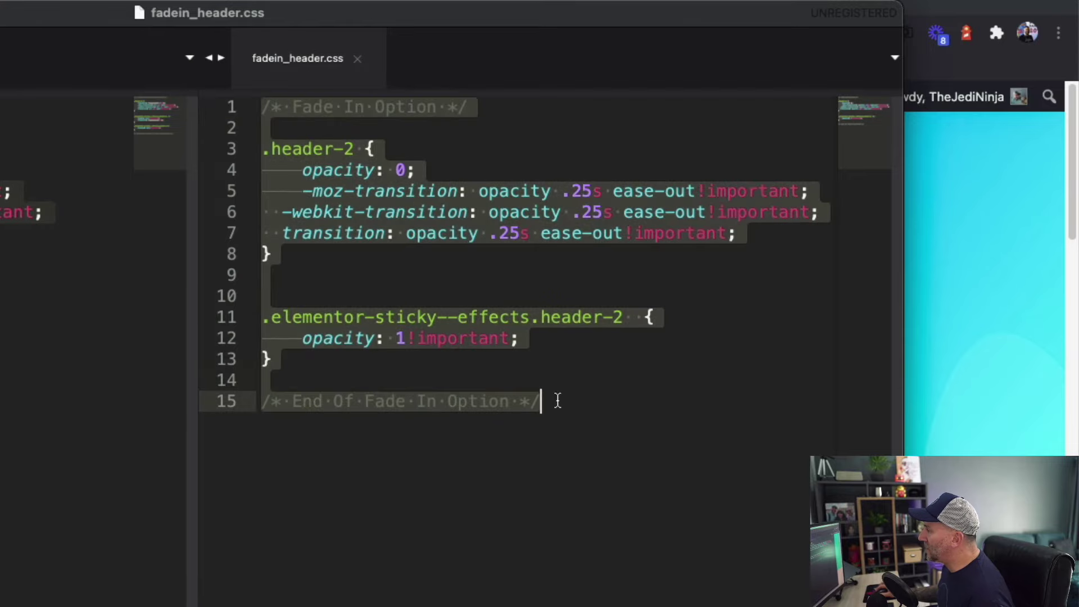
pyautogui.rightClick(444, 217)
pyautogui.click(469, 281)
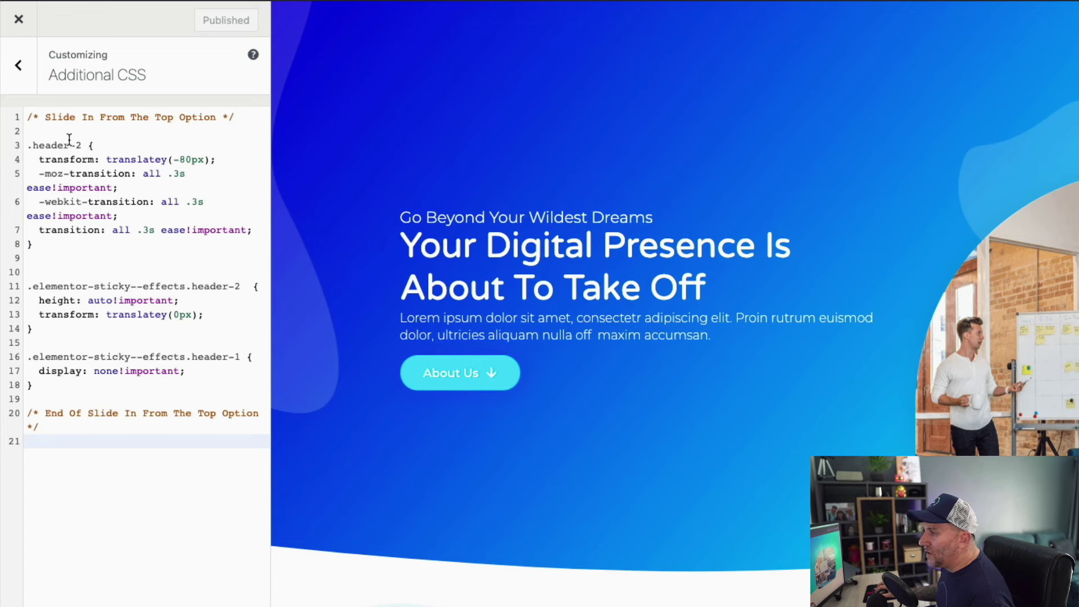
# Step: Delete the slide-in rules, paste the fade-in CSS into Additional CSS, and publish
pyautogui.moveTo(27, 116); pyautogui.dragTo(97, 476)
pyautogui.press('BackSpace')
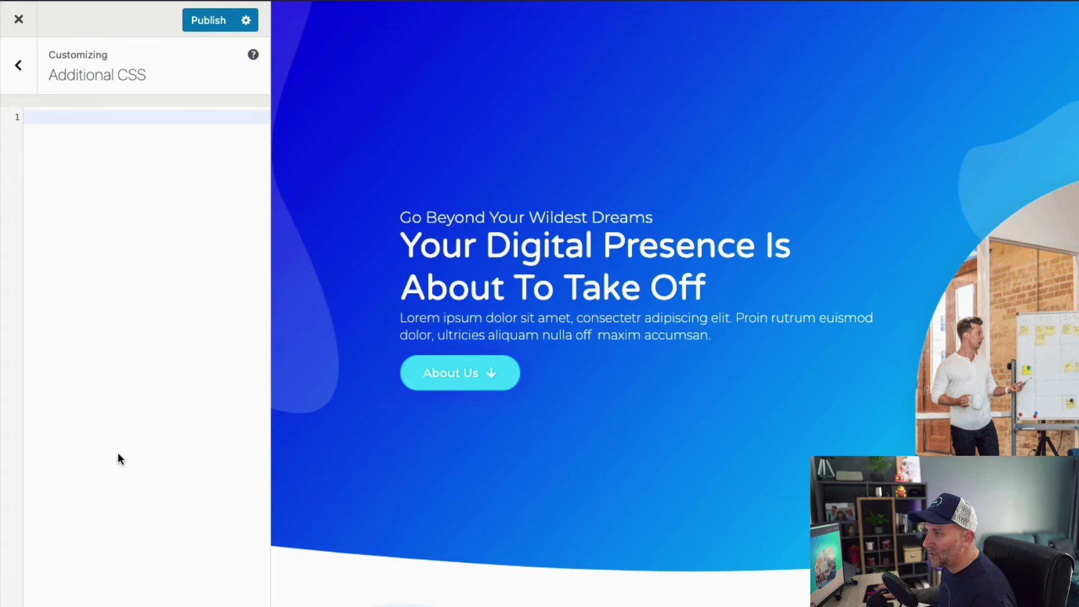
pyautogui.press('super+v')
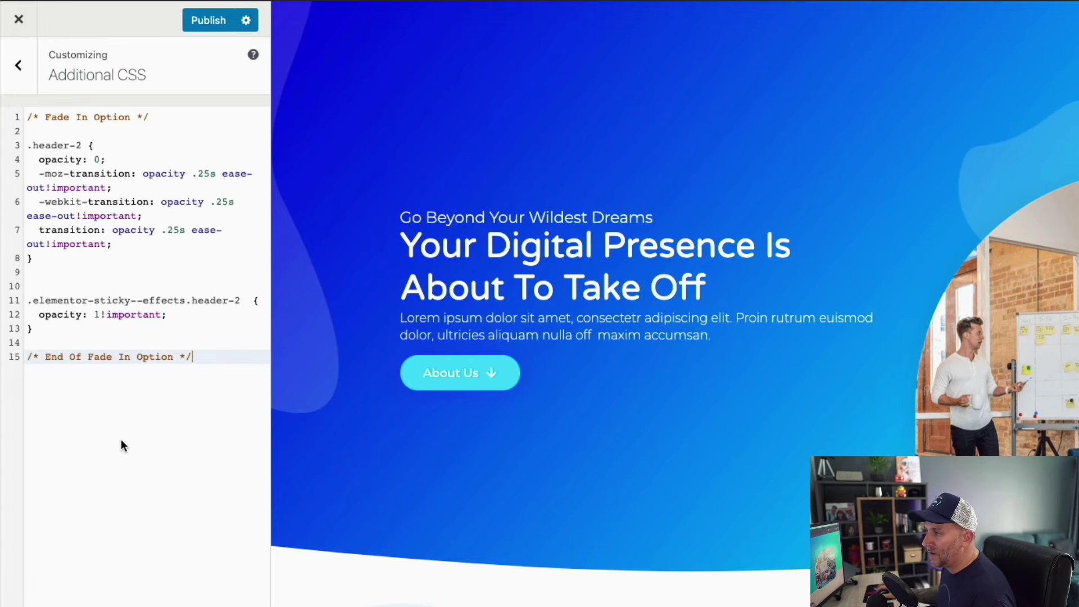
pyautogui.click(199, 23)
# Step: Reload the live homepage and scroll to the services section and back to test the fade-in header
pyautogui.hotkey('ctrl', 'Tab')
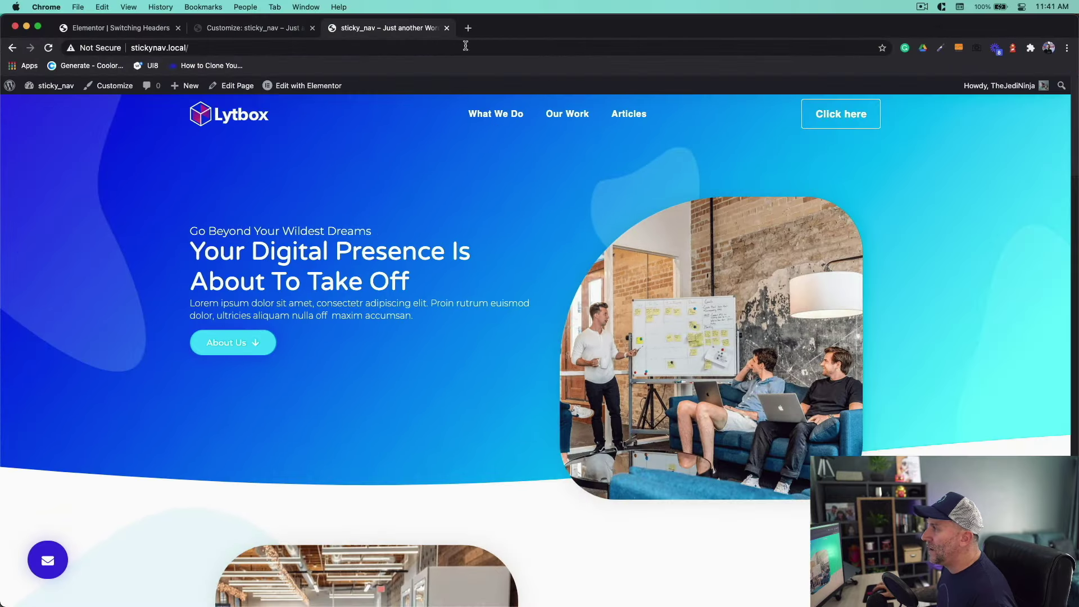
pyautogui.click(47, 49)
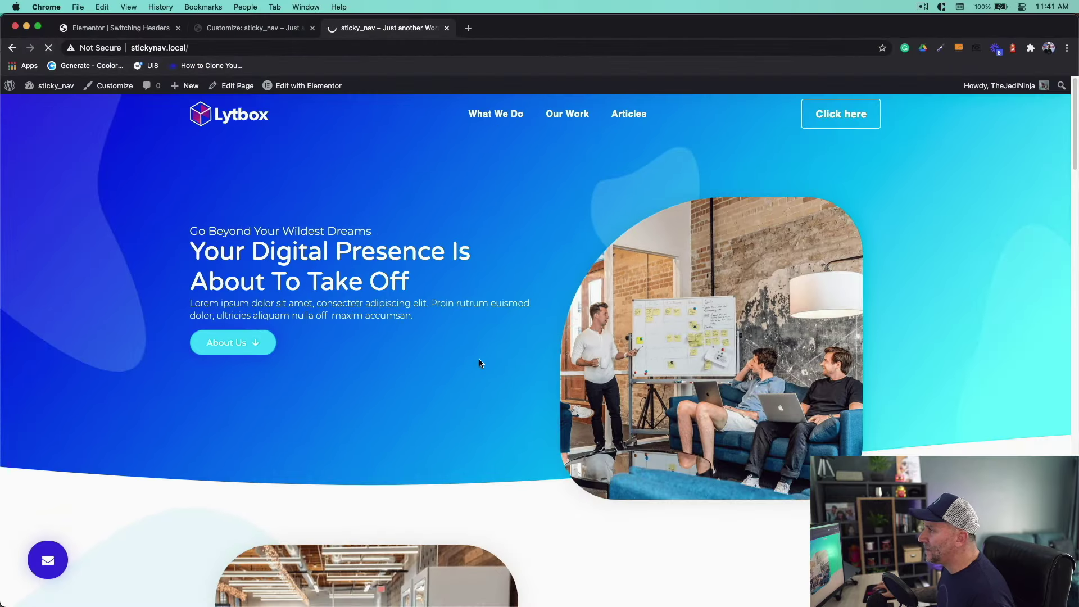
pyautogui.scroll(-1, 479, 363)
pyautogui.scroll(-15, 479, 362)
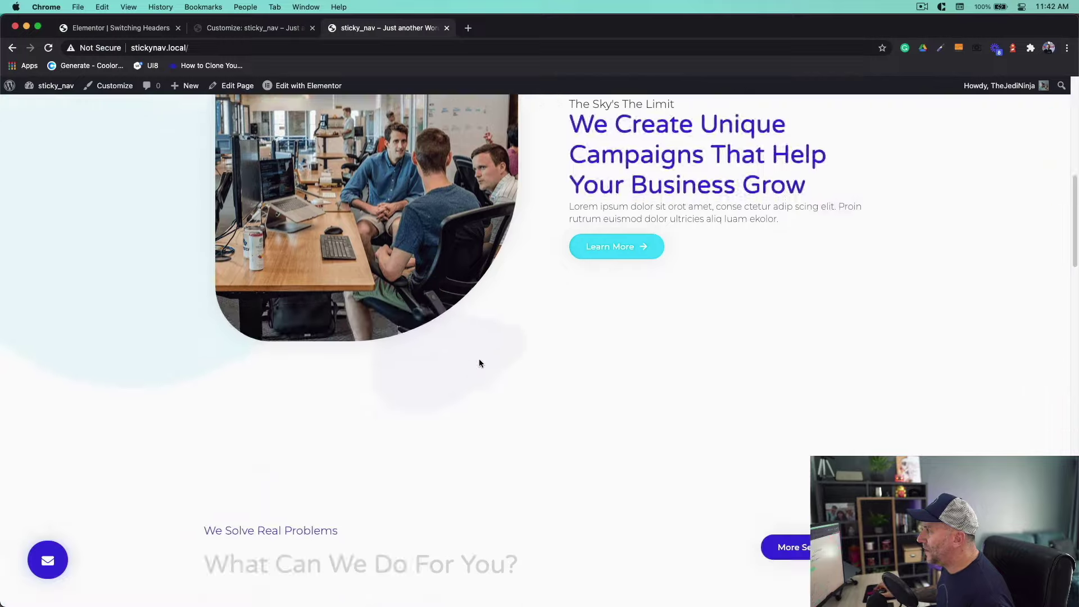
pyautogui.scroll(15, 478, 362)
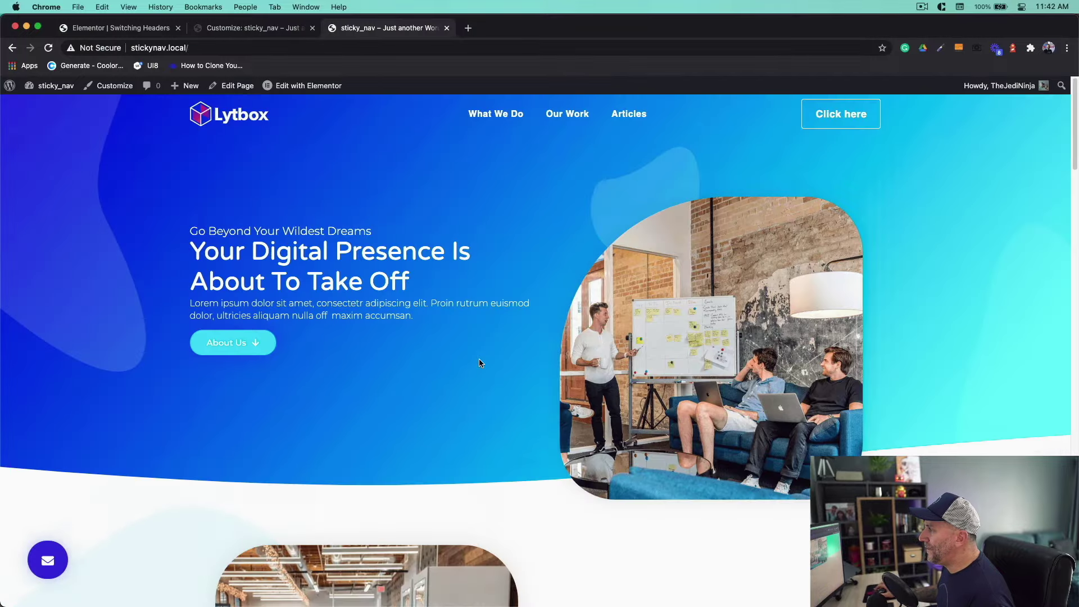